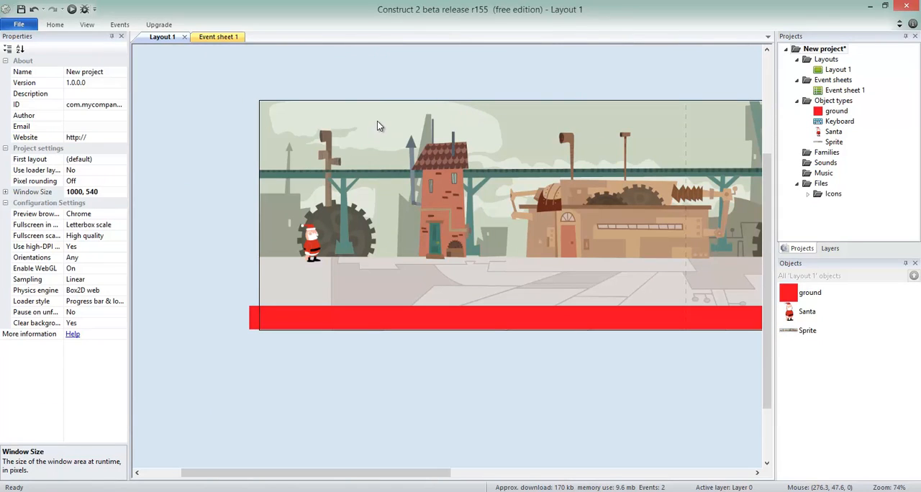
Insert a new sprite near the layout's upper edge, left of the tower roof, using the GiftRed3 image
{"action": "double_click", "coordinate": [380, 70]}
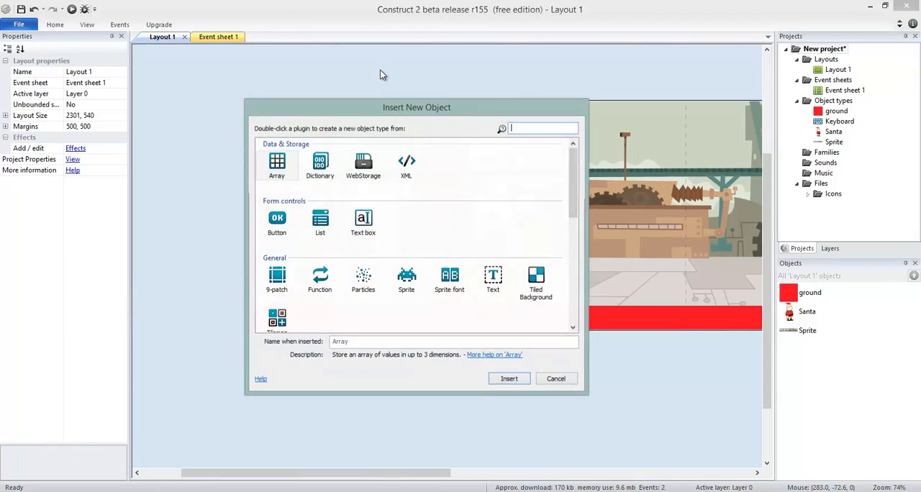
{"action": "double_click", "coordinate": [407, 281]}
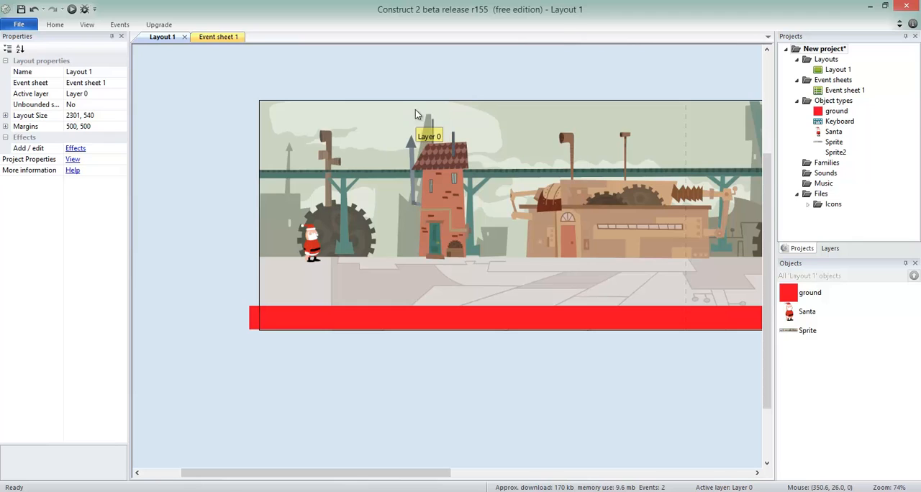
{"action": "left_click", "coordinate": [416, 109]}
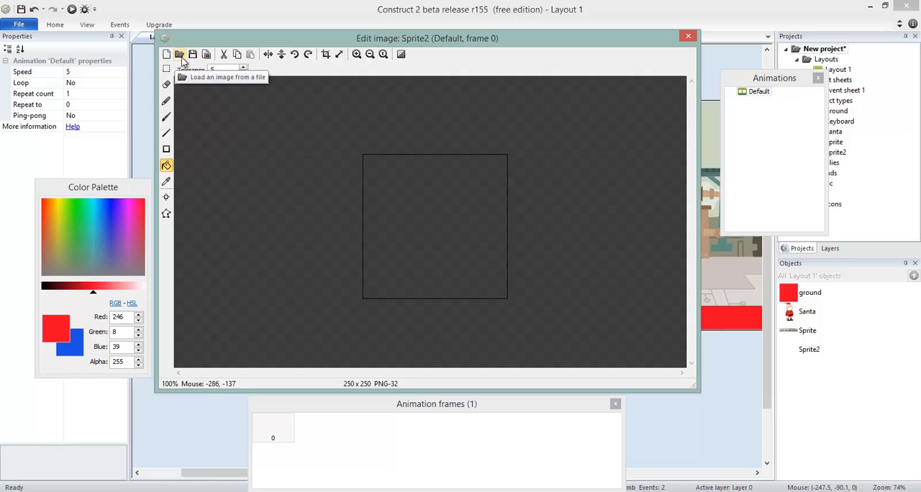
{"action": "left_click", "coordinate": [180, 56]}
{"action": "left_click", "coordinate": [443, 166]}
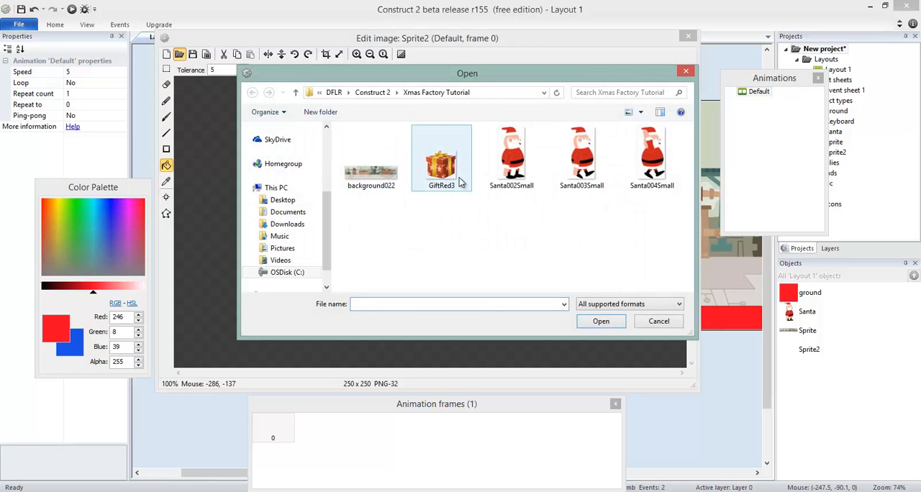
{"action": "double_click", "coordinate": [446, 180]}
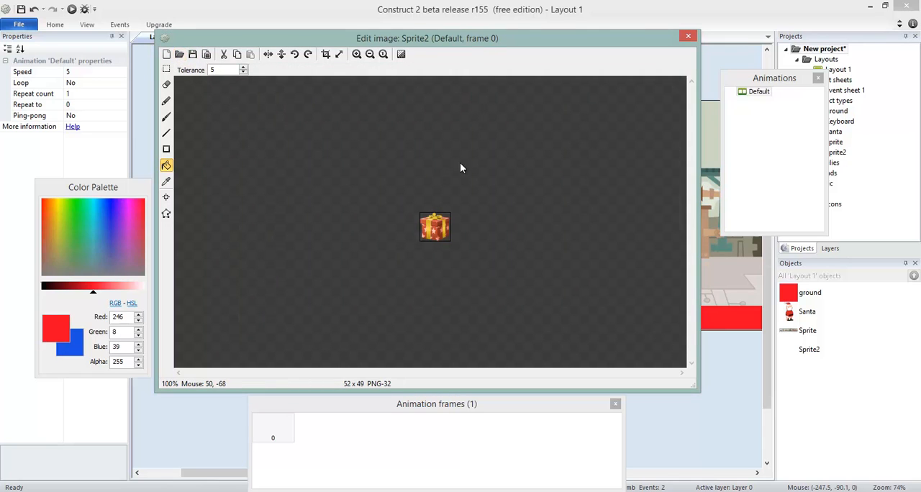
{"action": "left_click", "coordinate": [688, 38]}
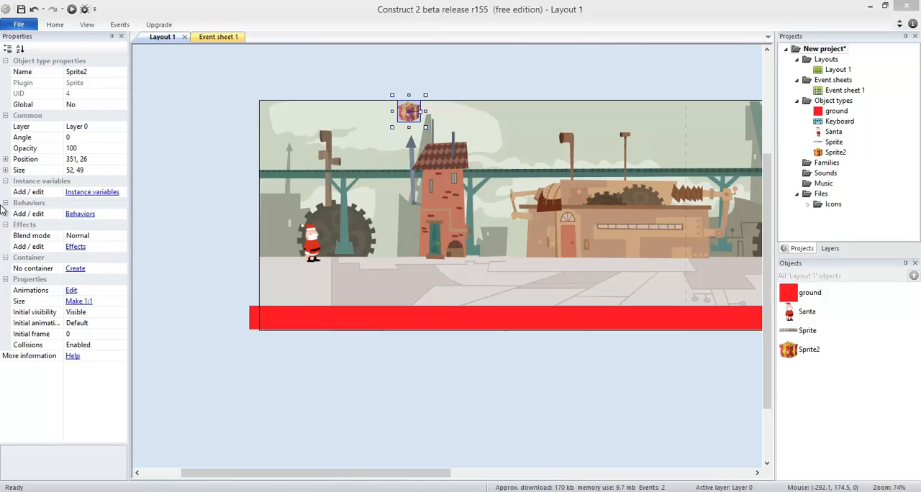
Add the Bullet behavior to the gift sprite
{"action": "left_click", "coordinate": [79, 213]}
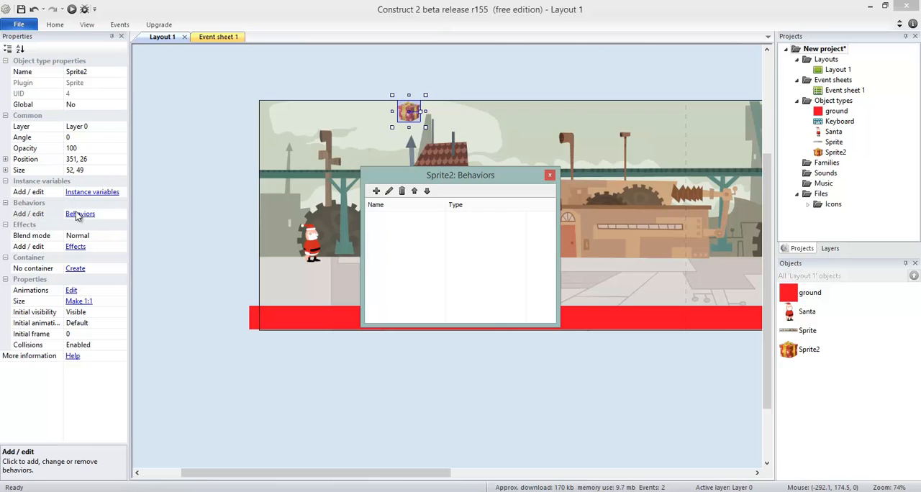
{"action": "left_click", "coordinate": [380, 192]}
{"action": "left_click", "coordinate": [217, 259]}
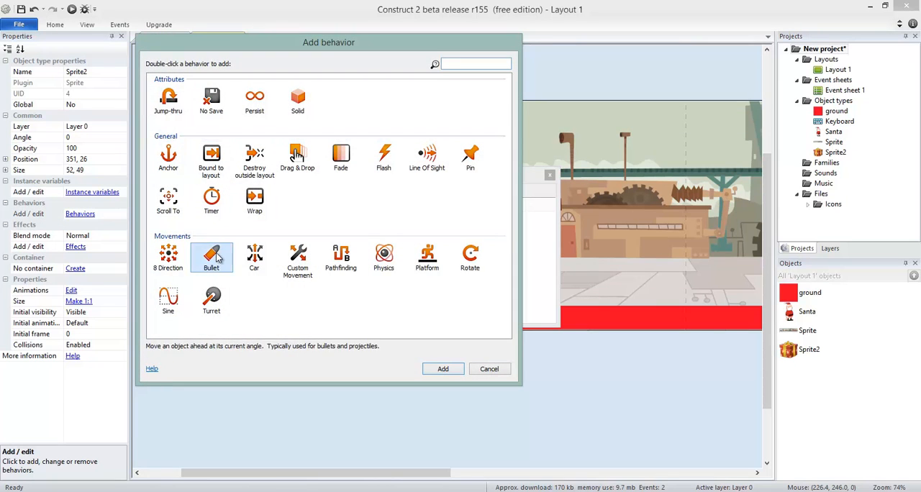
{"action": "double_click", "coordinate": [218, 259]}
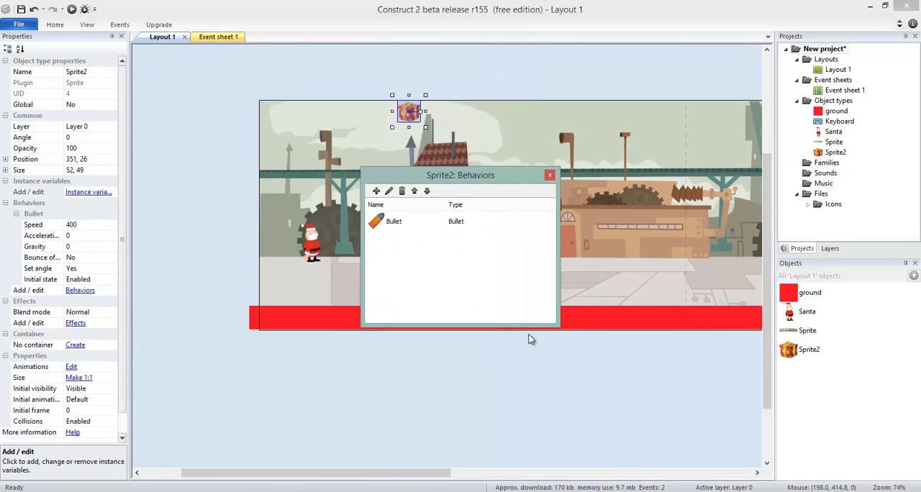
{"action": "left_click", "coordinate": [550, 176]}
Preview the gift's motion in the game and reposition the gift just right of Santa at about 280, 287
{"action": "left_click_drag", "start_coordinate": [411, 114], "coordinate": [386, 233]}
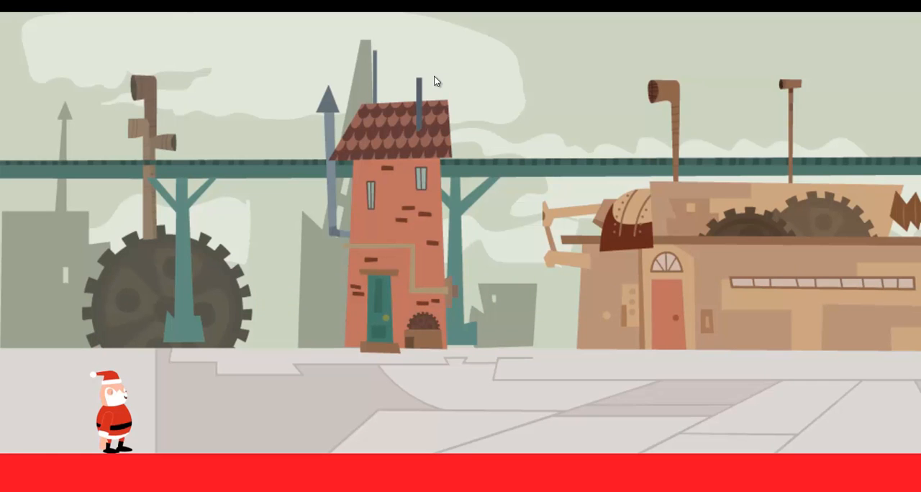
{"action": "key", "text": "alt+F4"}
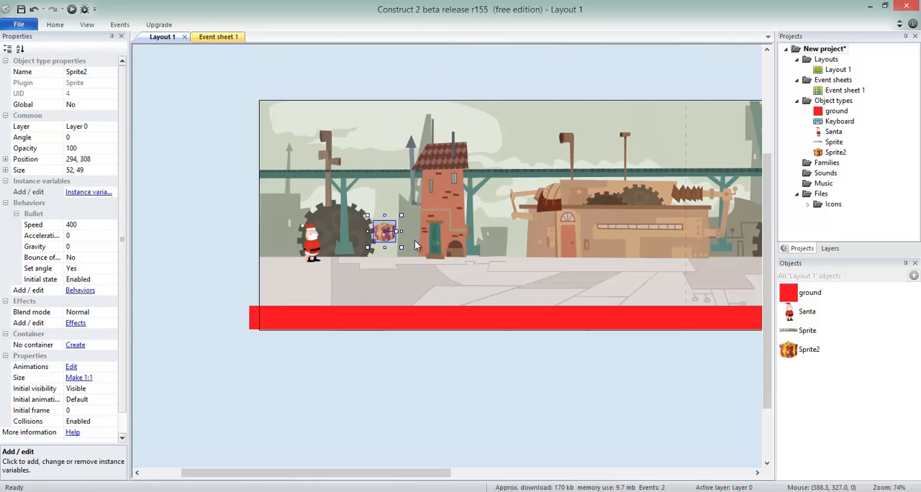
{"action": "left_click_drag", "start_coordinate": [380, 241], "coordinate": [392, 227]}
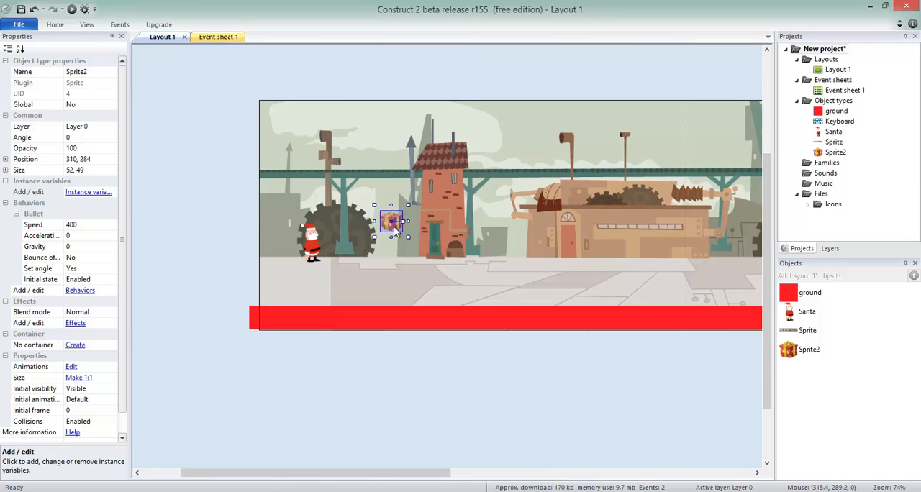
{"action": "left_click_drag", "start_coordinate": [394, 227], "coordinate": [429, 234]}
{"action": "left_click_drag", "start_coordinate": [443, 286], "coordinate": [387, 229]}
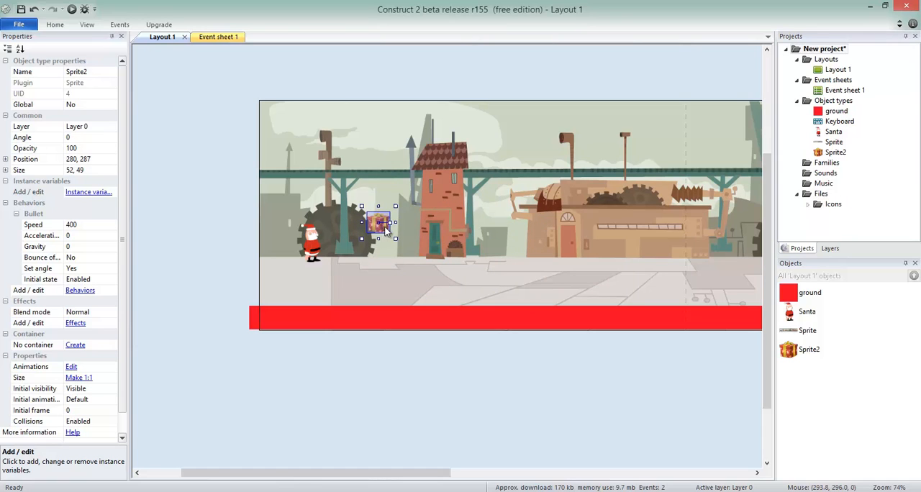
Set the gift's Bullet speed to 100 and its gravity to 300
{"action": "left_click", "coordinate": [85, 227]}
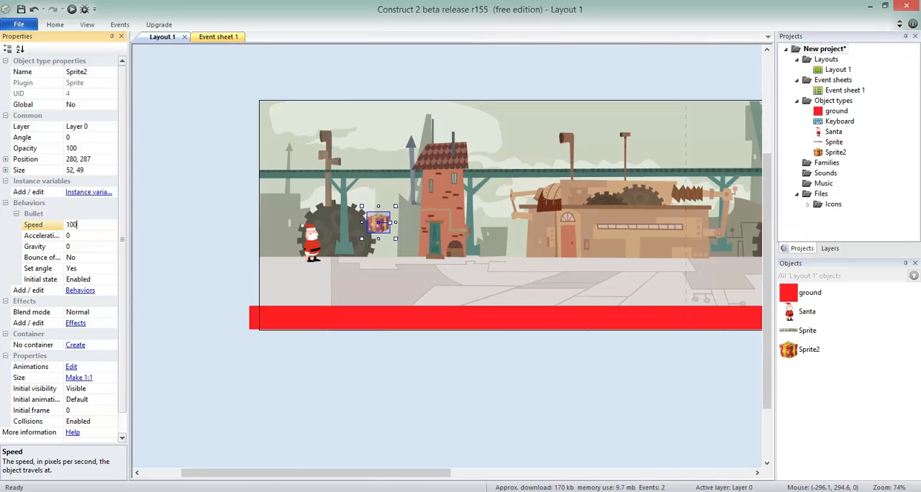
{"action": "double_click", "coordinate": [73, 224]}
{"action": "left_click_drag", "start_coordinate": [63, 225], "coordinate": [72, 224]}
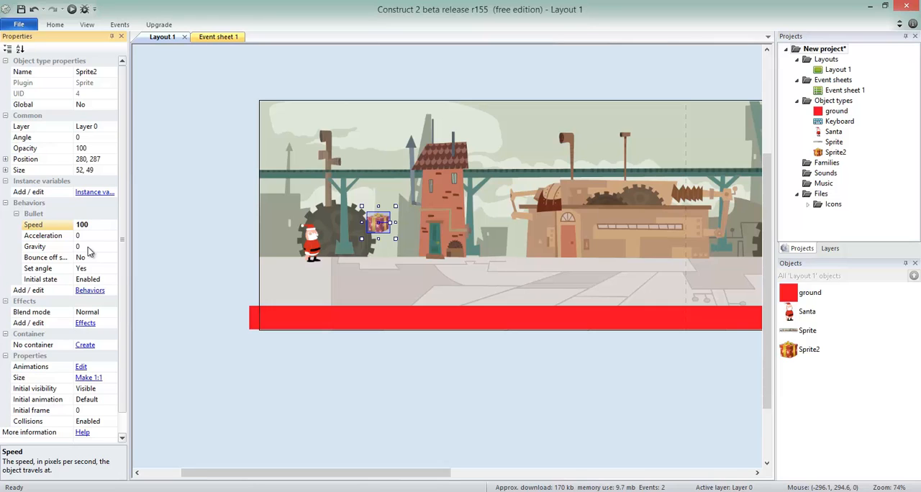
{"action": "left_click", "coordinate": [89, 245]}
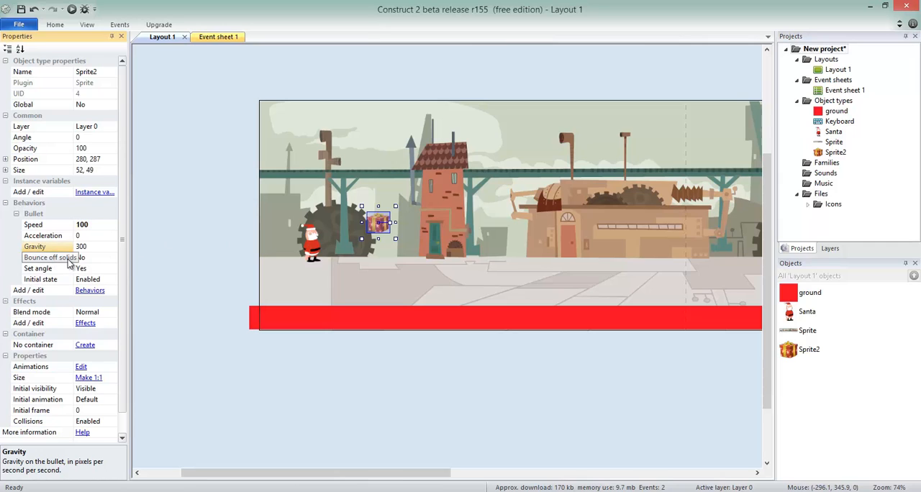
Check the ground's Solid behavior and move the gift sprite up to about 299, 228
{"action": "left_click", "coordinate": [344, 324]}
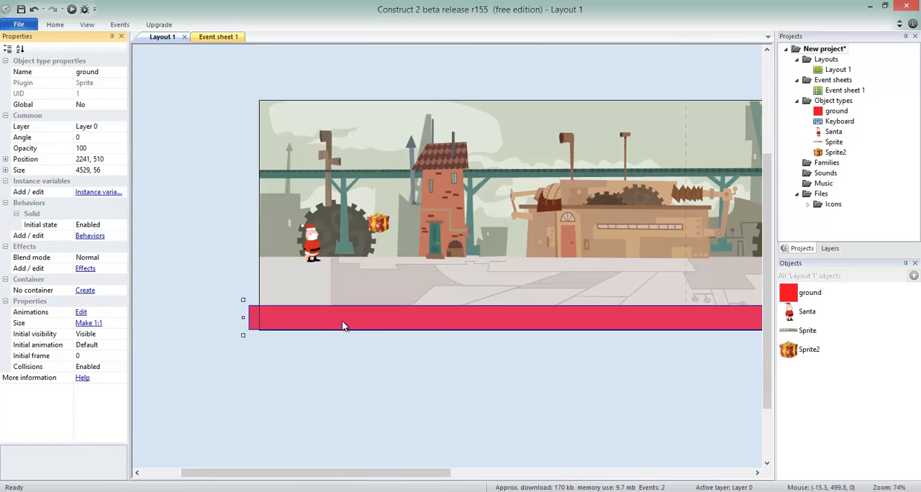
{"action": "left_click", "coordinate": [377, 224]}
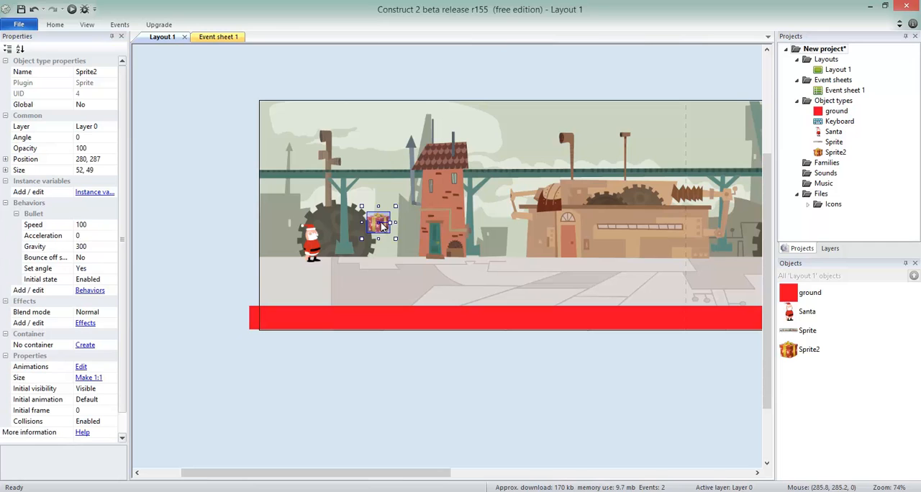
{"action": "left_click_drag", "start_coordinate": [382, 226], "coordinate": [370, 405]}
{"action": "left_click_drag", "start_coordinate": [401, 257], "coordinate": [387, 196]}
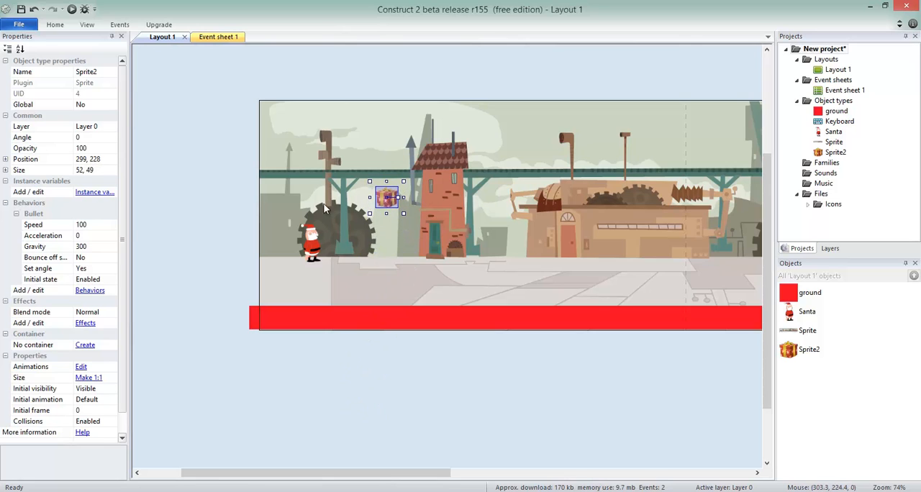
Set the gift's Bounce off solids option to Yes and preview the game
{"action": "left_click", "coordinate": [92, 258]}
{"action": "left_click", "coordinate": [113, 258]}
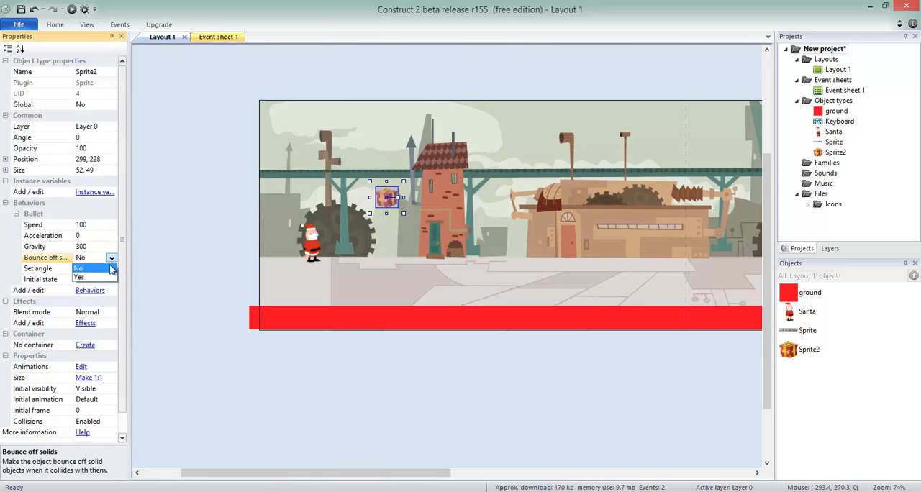
{"action": "left_click", "coordinate": [101, 279]}
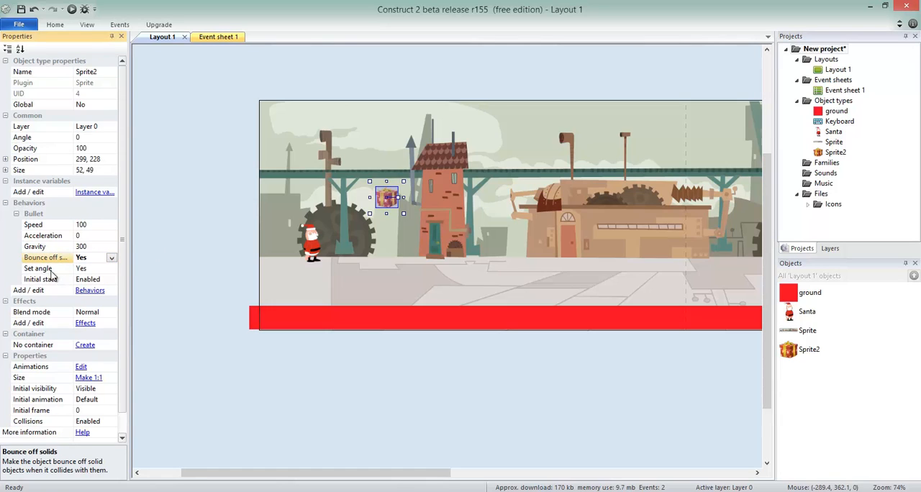
{"action": "left_click", "coordinate": [191, 256]}
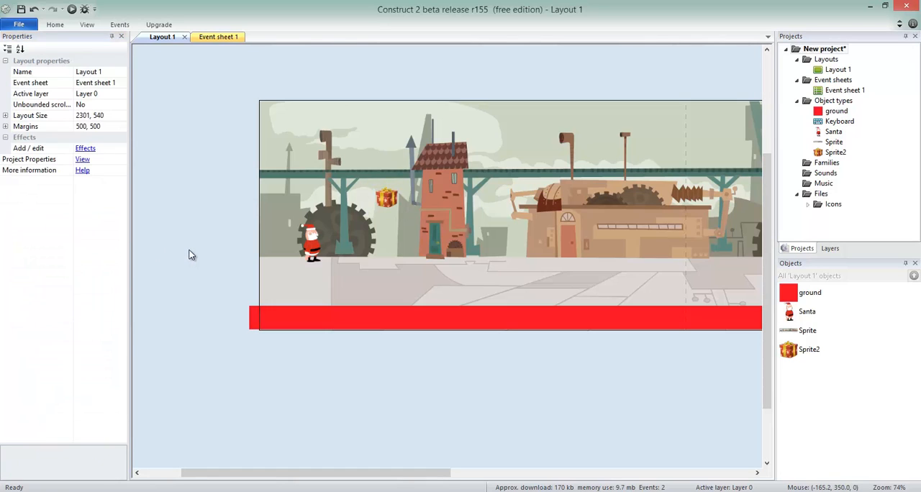
{"action": "key", "text": "F5"}
Set the gift's Bullet Set angle option to No and preview the game
{"action": "left_click", "coordinate": [396, 202]}
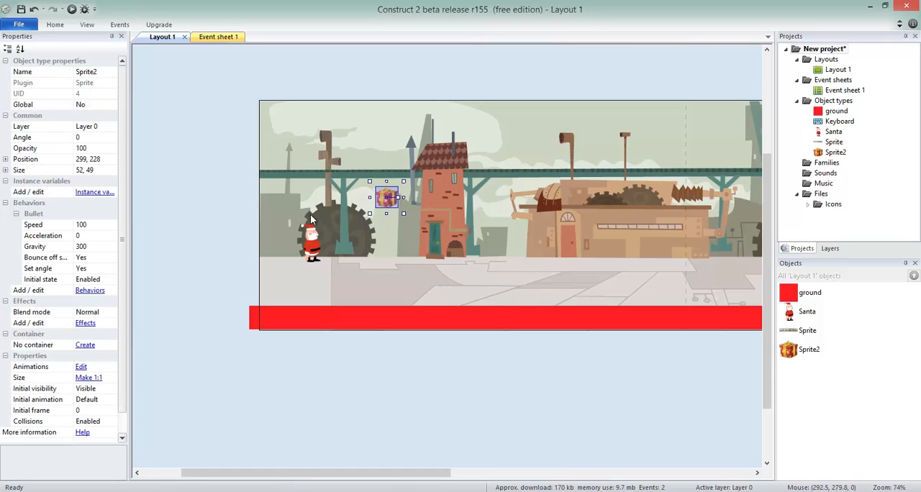
{"action": "left_click", "coordinate": [89, 268]}
{"action": "left_click", "coordinate": [113, 268]}
{"action": "left_click", "coordinate": [80, 285]}
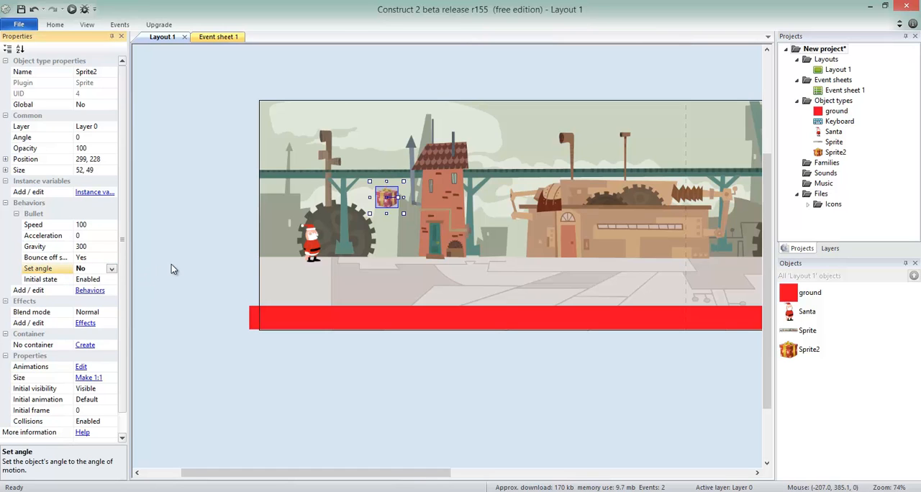
{"action": "left_click", "coordinate": [172, 269]}
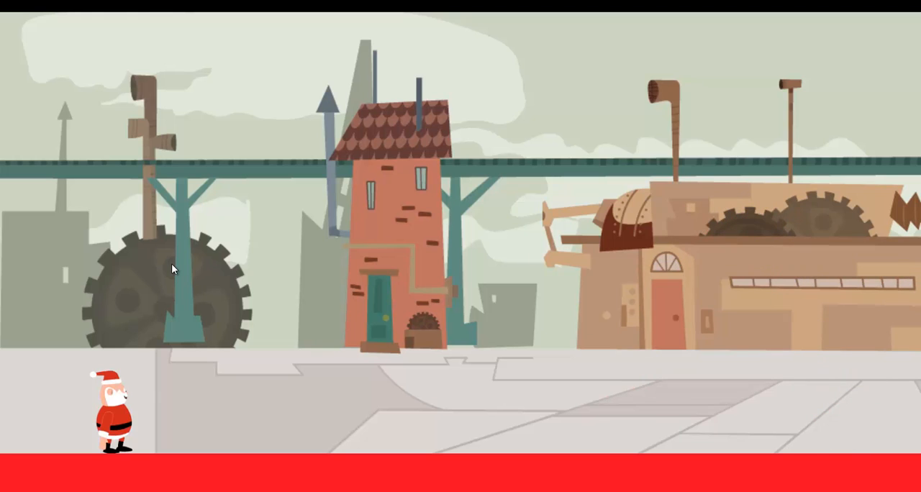
{"action": "key", "text": "alt+Tab"}
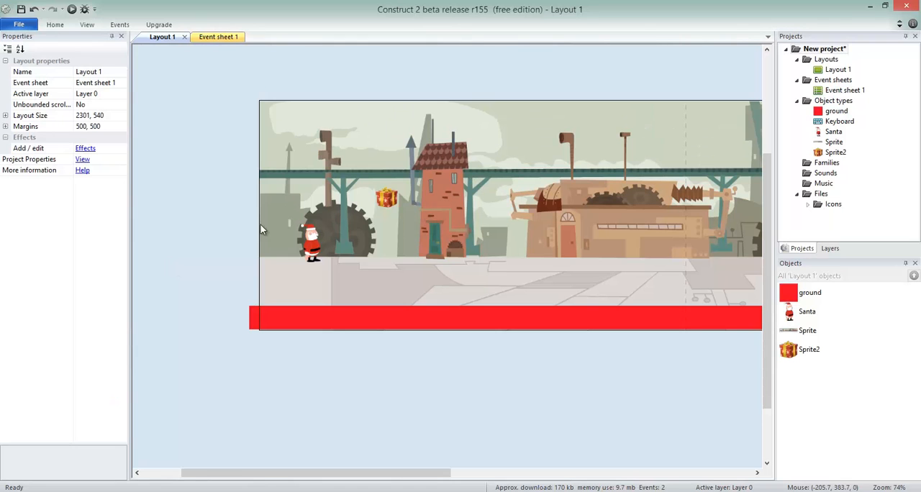
Place five copies of the gift sprite at varied heights across the layout, between the tower and the factory
{"action": "left_click", "coordinate": [384, 199]}
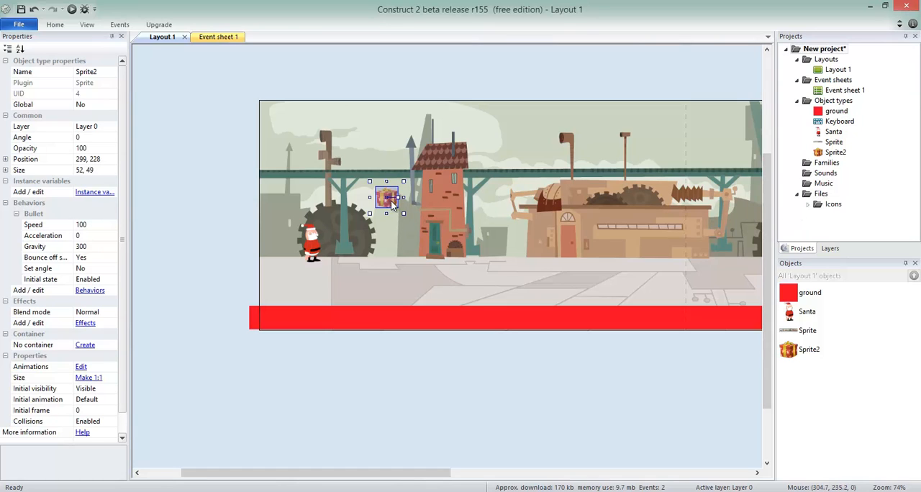
{"action": "left_click", "coordinate": [402, 150]}
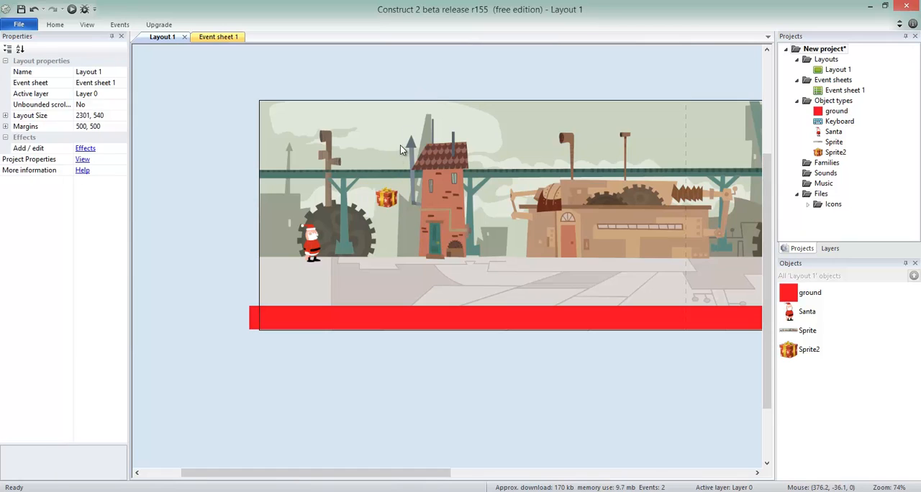
{"action": "left_click", "coordinate": [389, 205]}
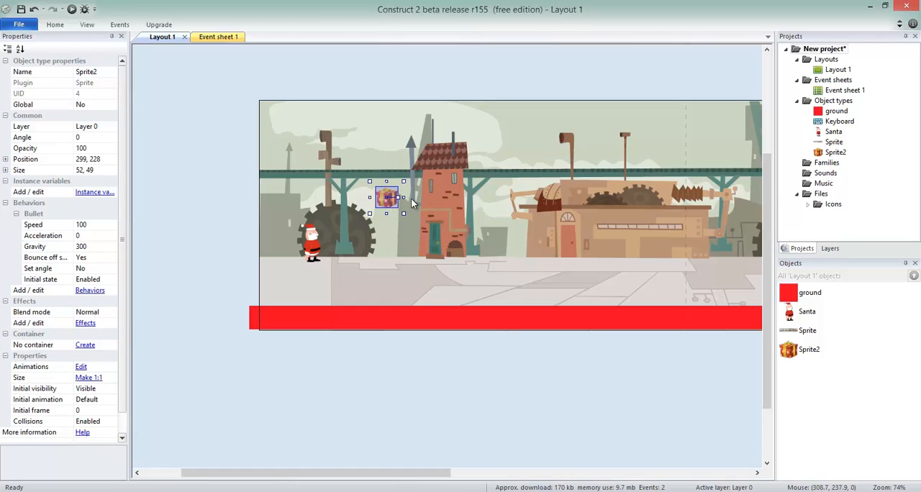
{"action": "left_click_drag", "start_coordinate": [412, 204], "coordinate": [684, 231], "text": "ctrl"}
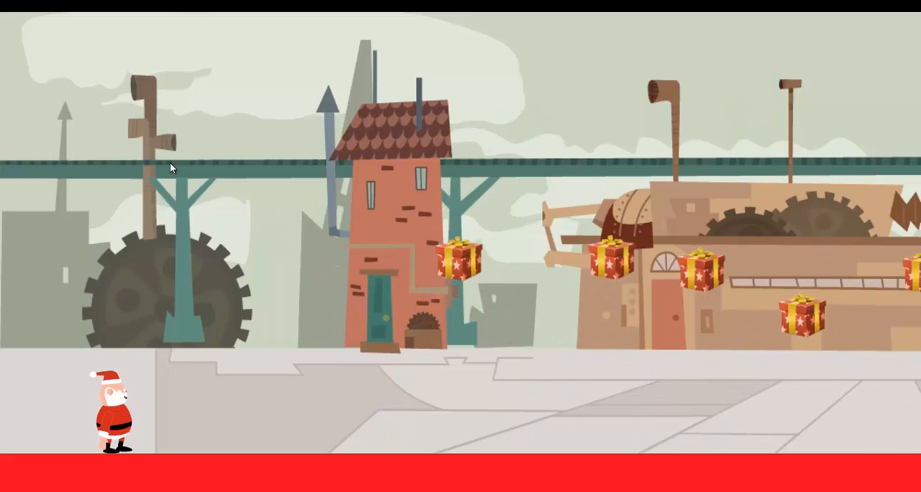
Playtest the game by running and jumping Santa rightward past the bouncing gifts, and close the preview
{"action": "key", "text": "Right"}
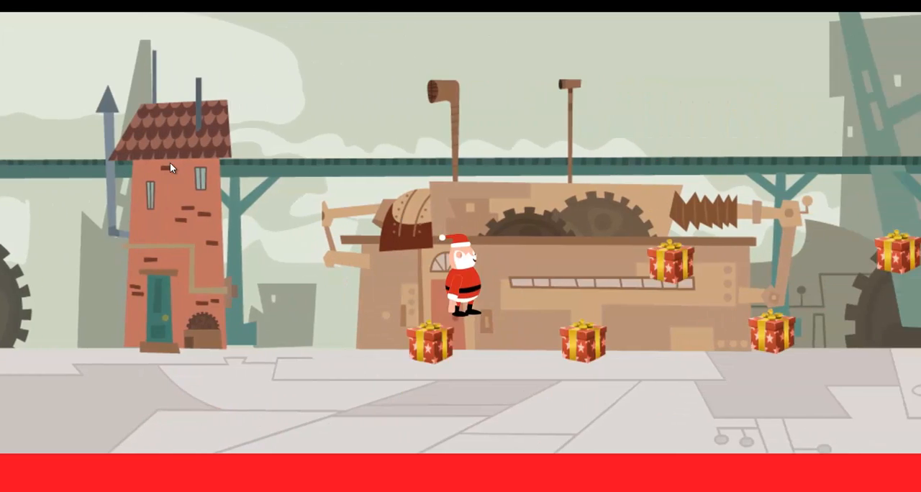
{"action": "key", "text": "Up"}
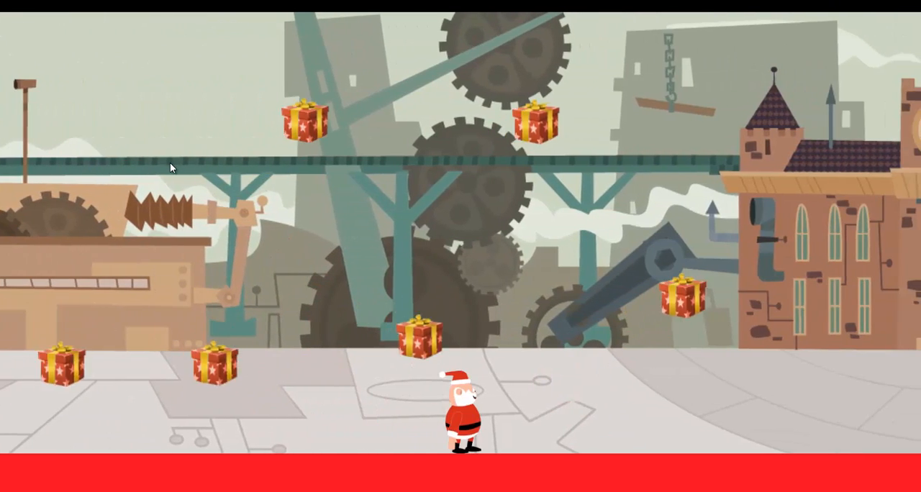
{"action": "key", "text": "Up"}
{"action": "key", "text": "Right"}
{"action": "key", "text": "Up"}
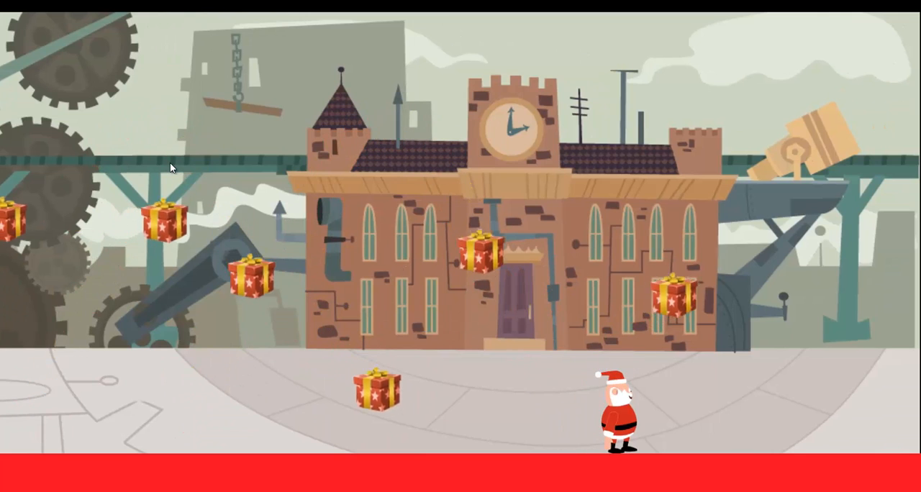
{"action": "key", "text": "alt+F4"}
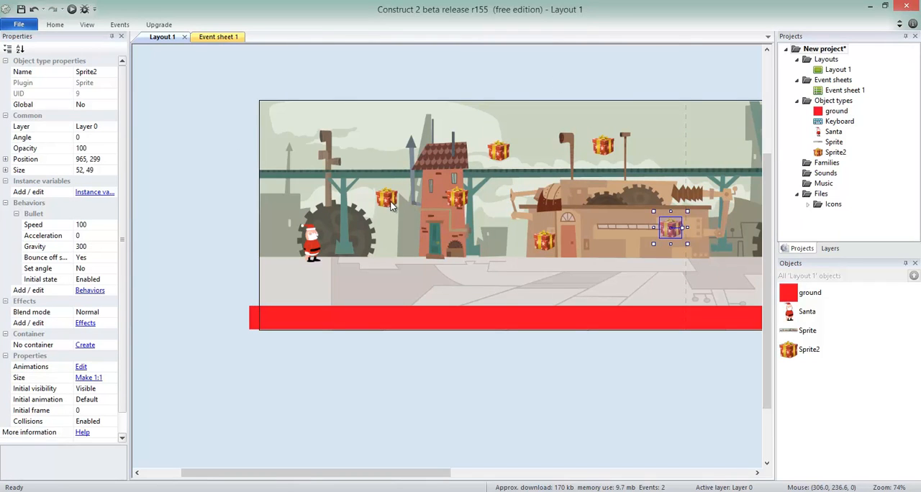
Raise the gift nearest Santa slightly in the layout
{"action": "left_click_drag", "start_coordinate": [387, 203], "coordinate": [386, 189]}
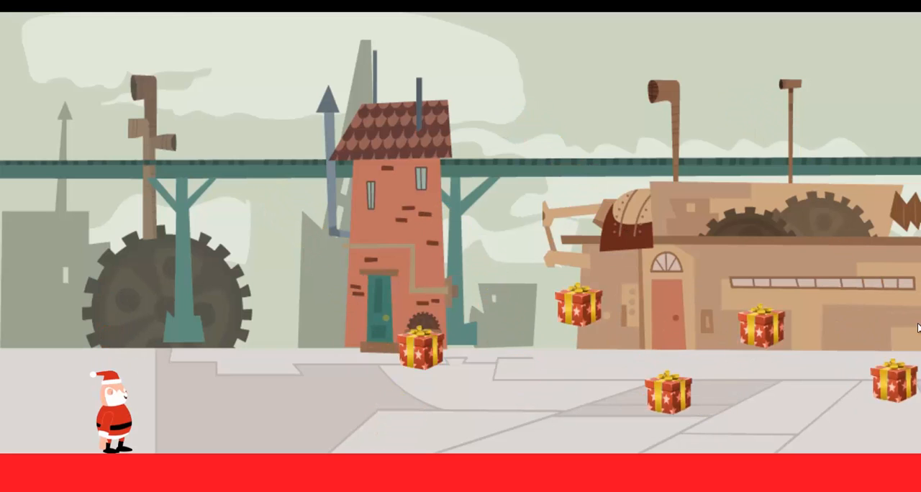
Playtest by running and jumping Santa rightward past the bouncing gifts as far as the clock tower building
{"action": "key", "text": "Right"}
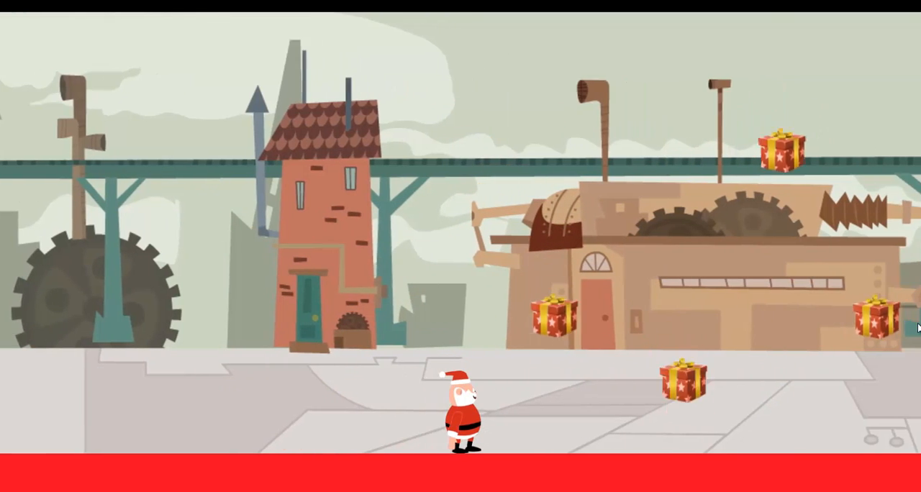
{"action": "key", "text": "Up"}
{"action": "key", "text": "Up"}
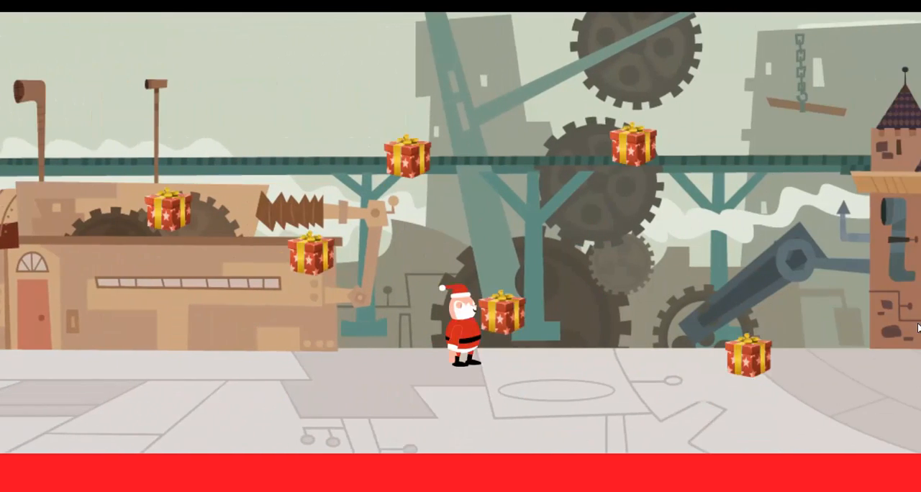
{"action": "key", "text": "Right"}
{"action": "key", "text": "Up"}
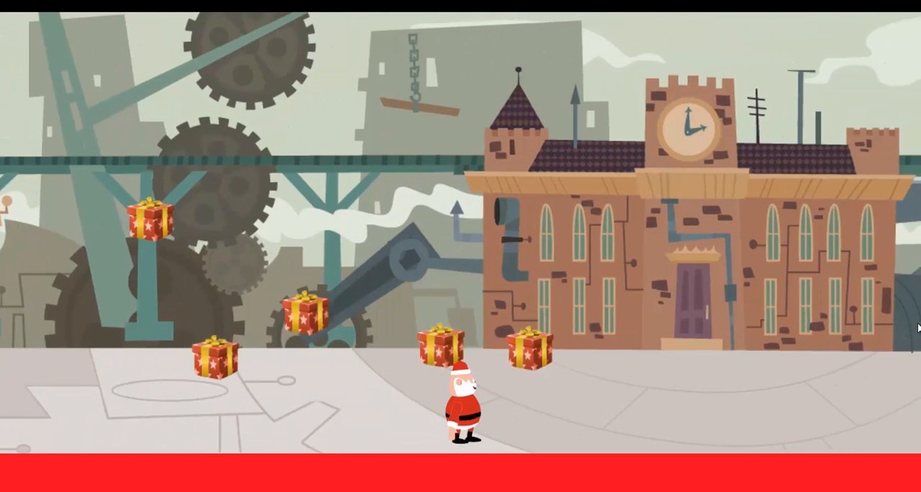
{"action": "key", "text": "Right"}
{"action": "key", "text": "Up"}
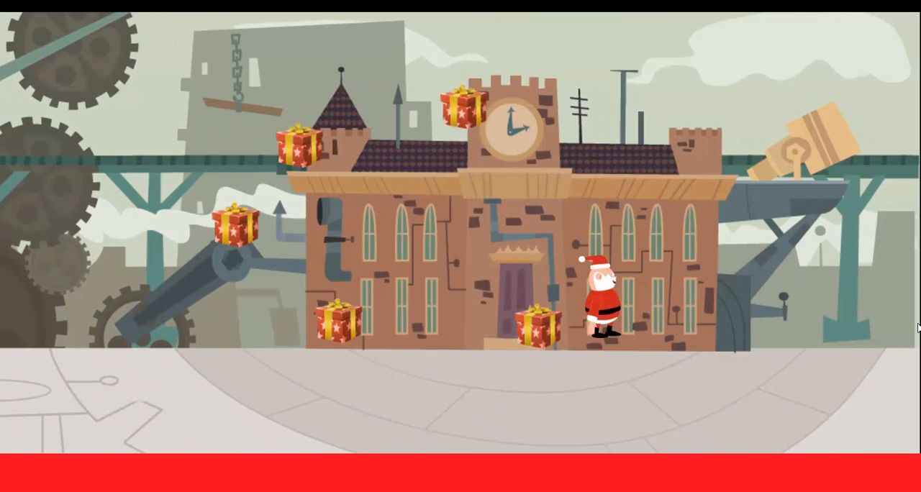
Walk Santa back left among the gifts, return him to the clock tower building, and close the preview
{"action": "key", "text": "Left"}
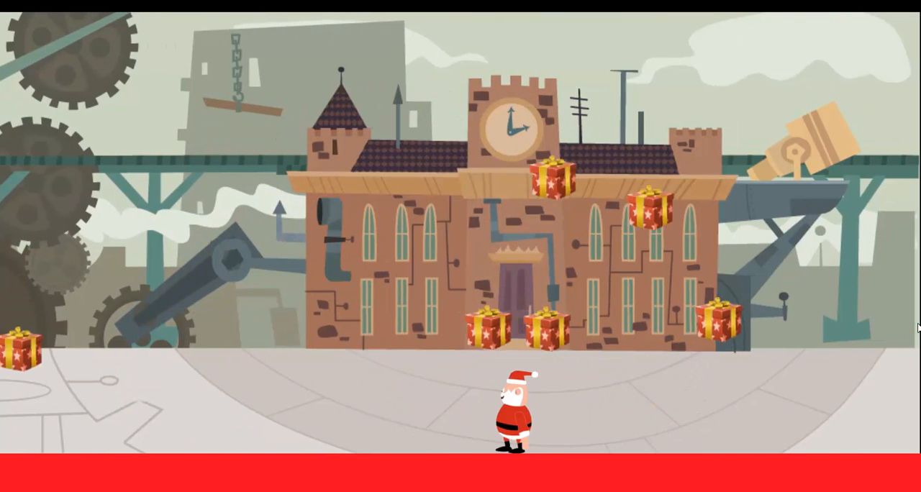
{"action": "key", "text": "Left"}
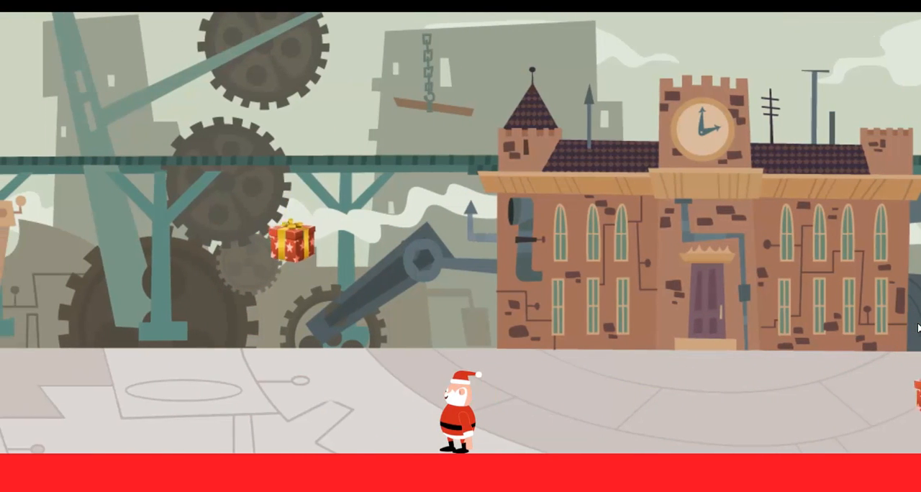
{"action": "key", "text": "Left"}
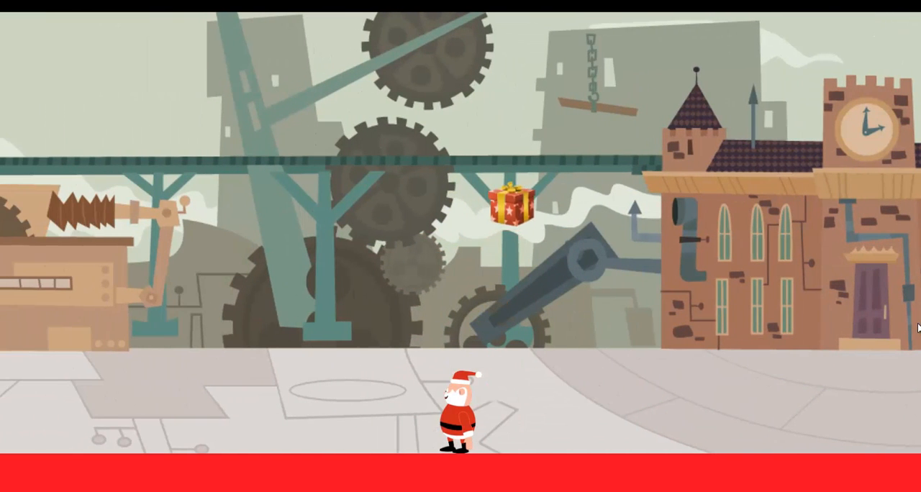
{"action": "key", "text": "Right"}
{"action": "key", "text": "Up"}
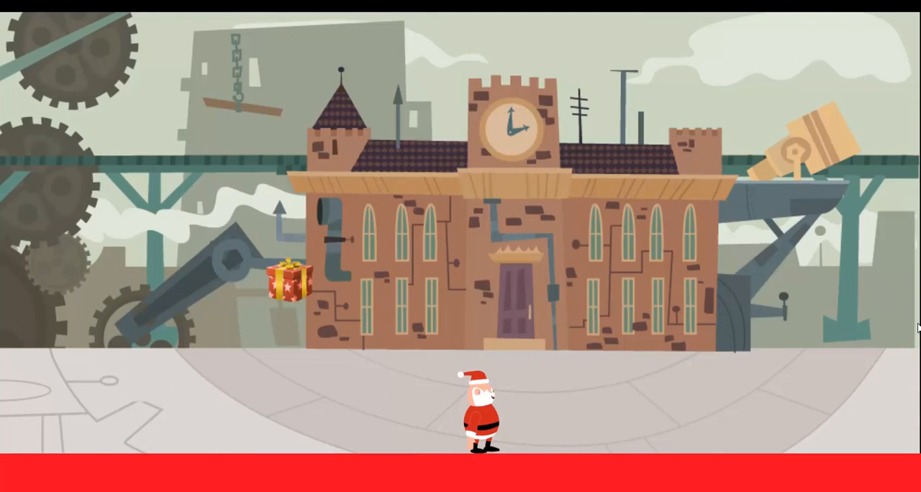
{"action": "key", "text": "alt+F4"}
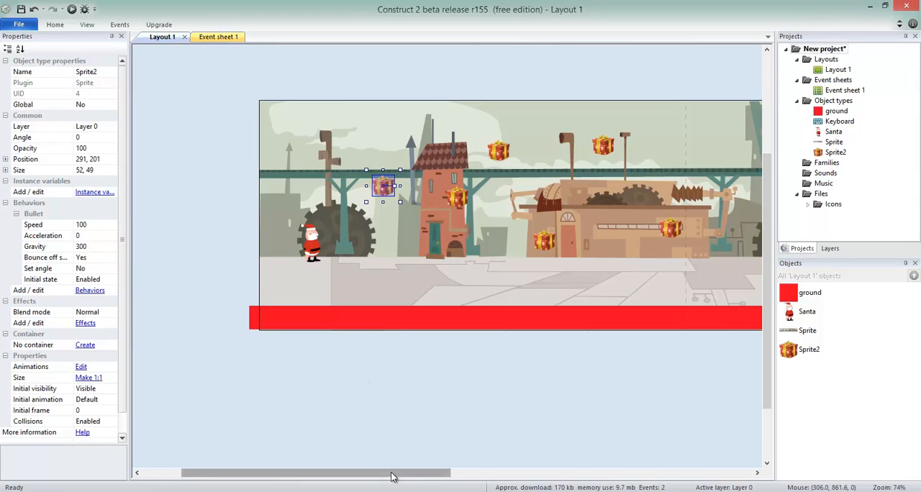
View the Game layout of the finished Christmas Factory project, and return to the new project
{"action": "mouse_move", "coordinate": [338, 474]}
{"action": "left_click", "coordinate": [313, 463]}
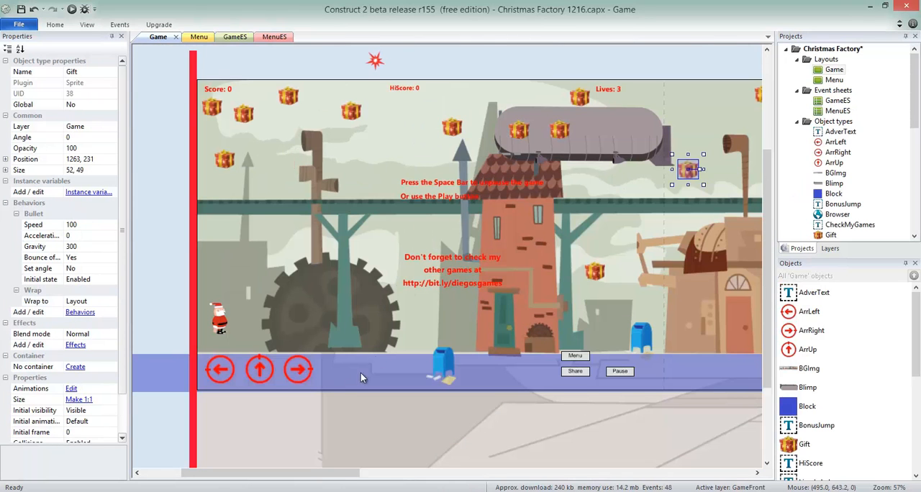
{"action": "left_click_drag", "start_coordinate": [381, 480], "coordinate": [376, 436]}
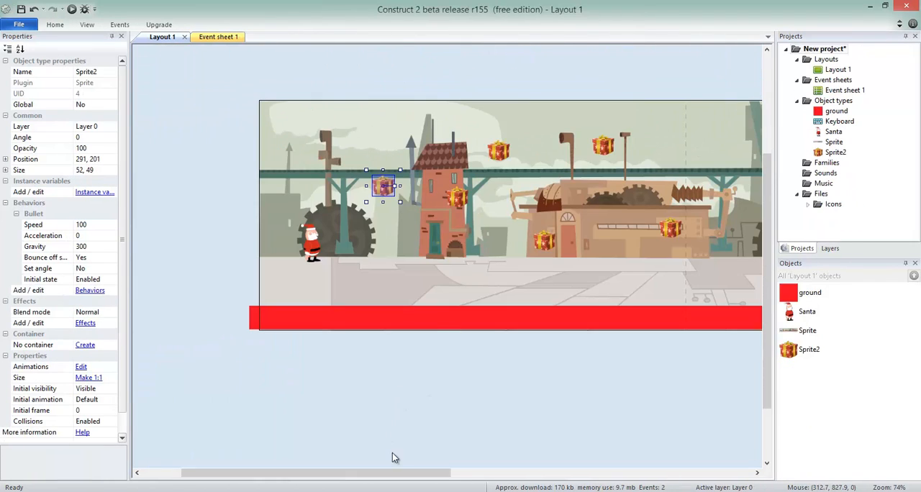
Move the gift at the factory's right end across the layout and out past the layout's right edge
{"action": "left_click_drag", "start_coordinate": [400, 473], "coordinate": [545, 422]}
{"action": "left_click", "coordinate": [327, 228]}
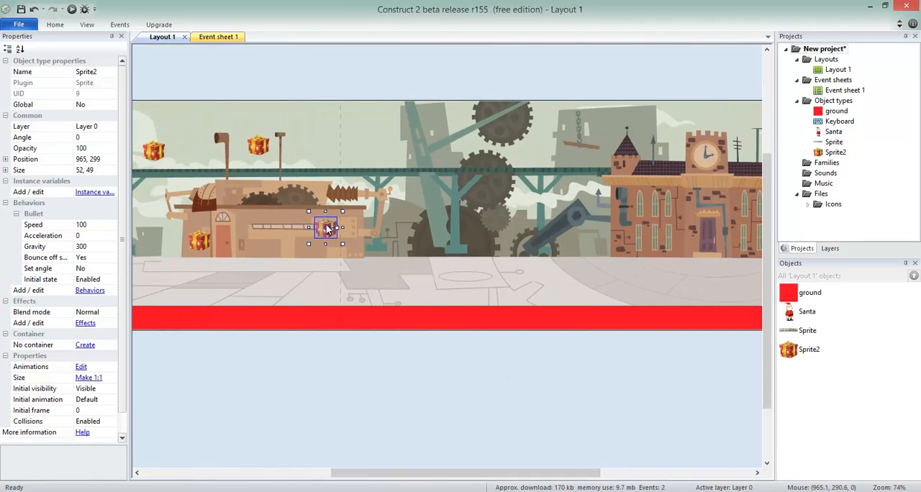
{"action": "left_click_drag", "start_coordinate": [324, 228], "coordinate": [645, 256]}
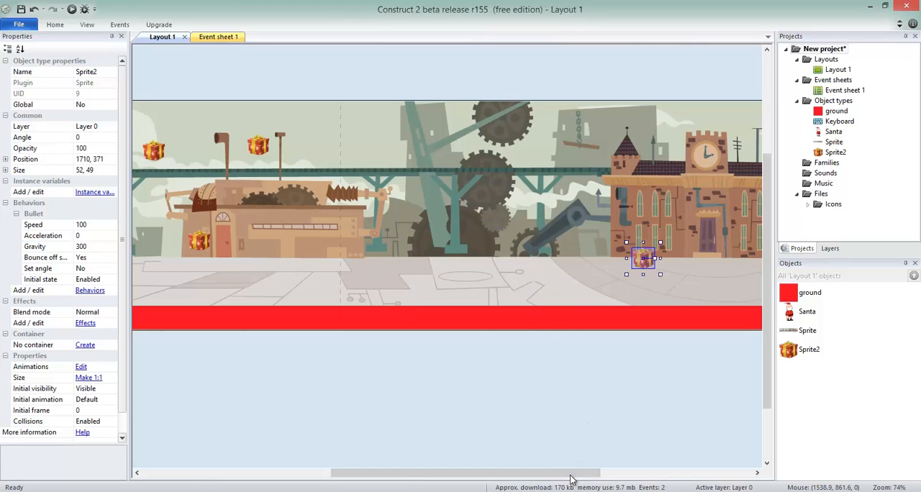
{"action": "left_click_drag", "start_coordinate": [571, 479], "coordinate": [683, 476]}
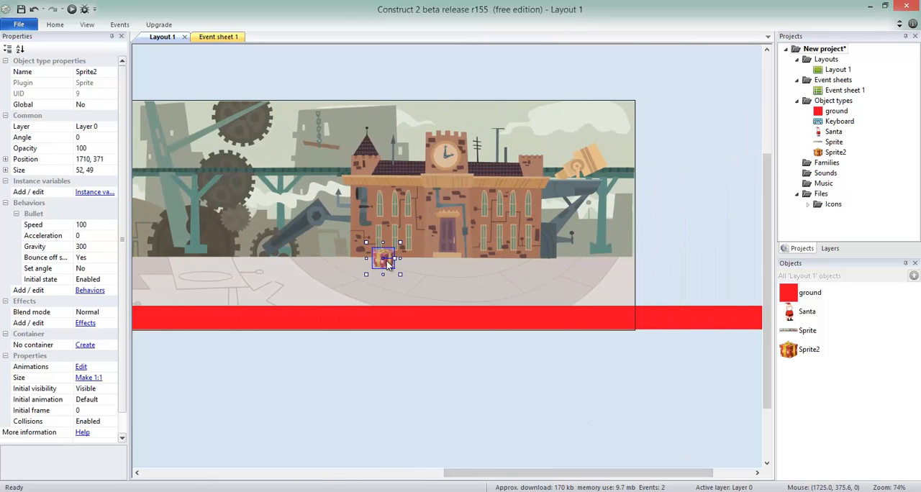
{"action": "left_click_drag", "start_coordinate": [387, 264], "coordinate": [703, 171]}
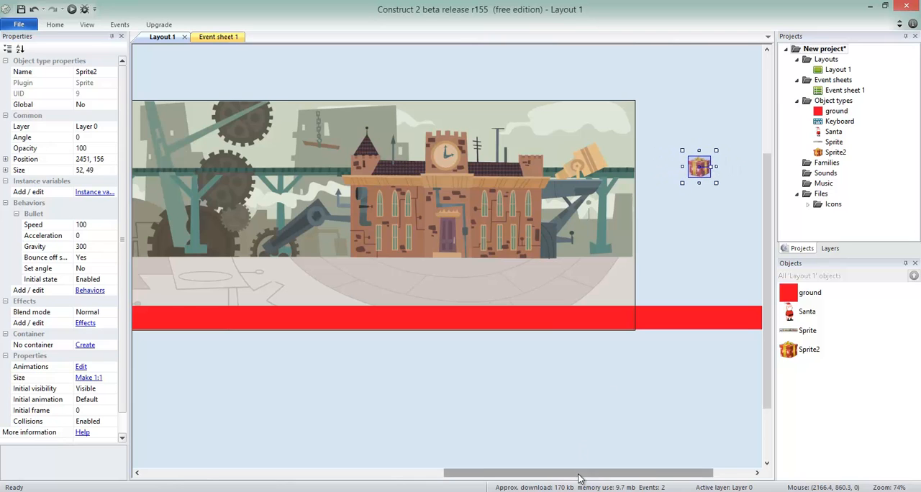
{"action": "left_click_drag", "start_coordinate": [584, 472], "coordinate": [624, 472]}
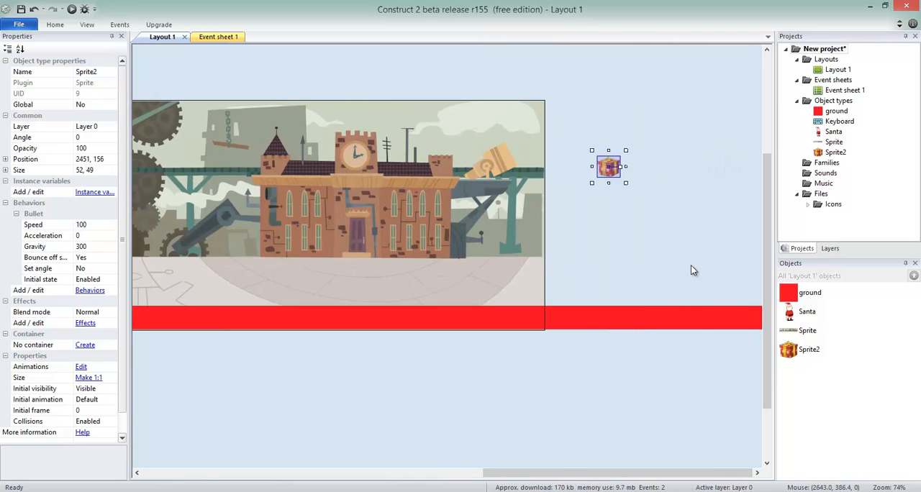
{"action": "scroll", "coordinate": [690, 265], "scroll_direction": "up", "scroll_amount": 2, "text": "ctrl"}
{"action": "scroll", "coordinate": [691, 266], "scroll_direction": "down", "scroll_amount": 4, "text": "ctrl"}
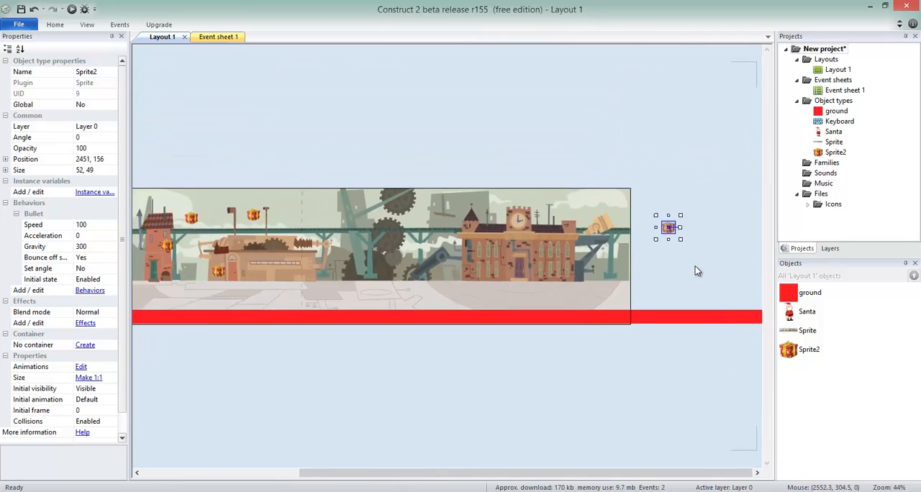
{"action": "scroll", "coordinate": [695, 270], "scroll_direction": "down", "scroll_amount": 1, "text": "ctrl"}
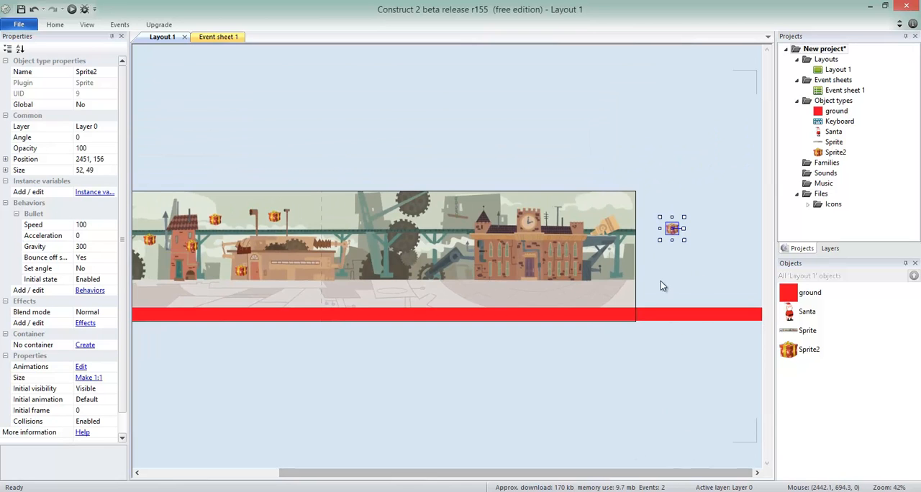
Place the gift from outside the layout back over the factory's right end, at position 980, 251
{"action": "left_click_drag", "start_coordinate": [672, 228], "coordinate": [327, 244]}
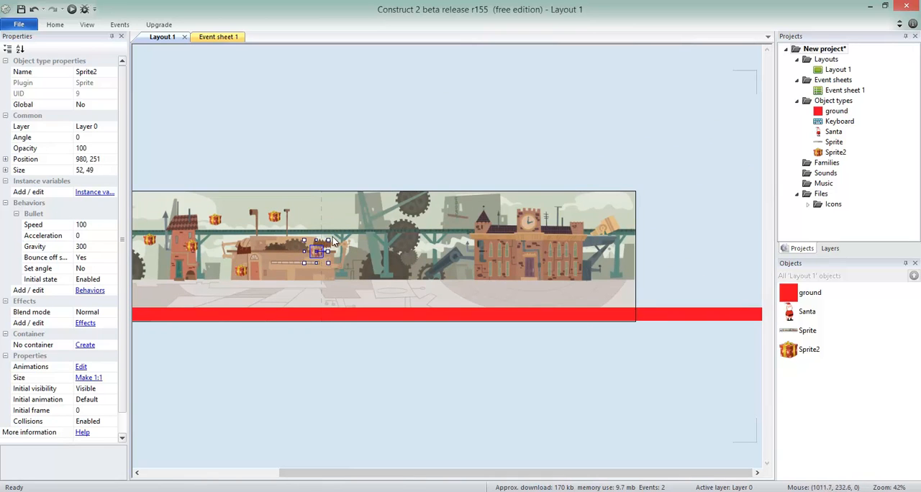
{"action": "scroll", "coordinate": [333, 241], "scroll_direction": "up", "scroll_amount": 5, "text": "ctrl"}
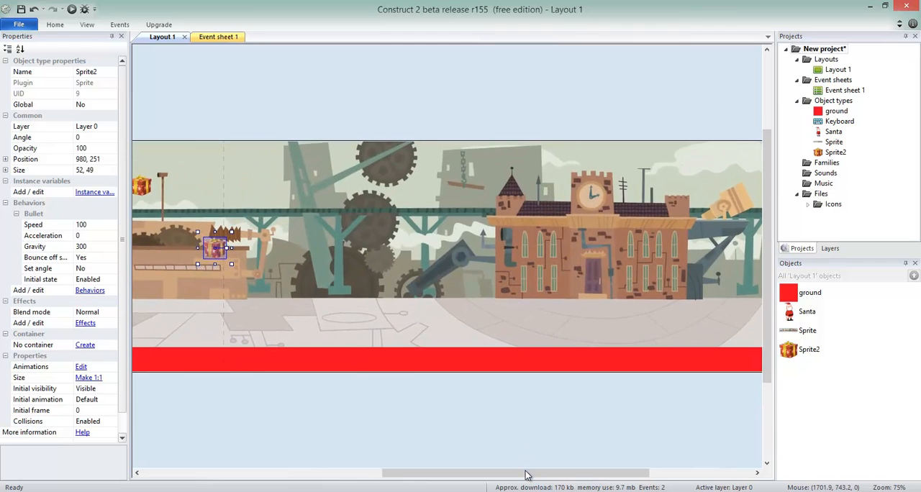
{"action": "left_click_drag", "start_coordinate": [524, 473], "coordinate": [312, 443]}
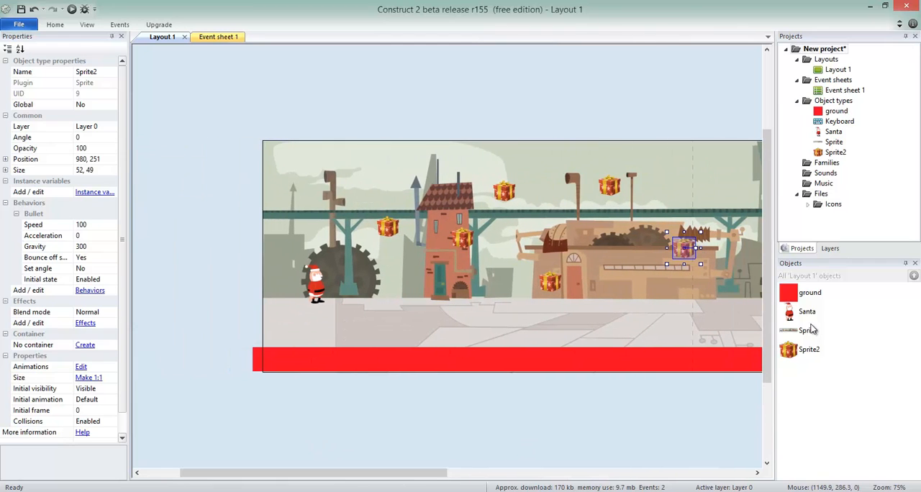
Add the Wrap behavior to the gift sprite, Sprite2, for all its copies
{"action": "left_click", "coordinate": [806, 351]}
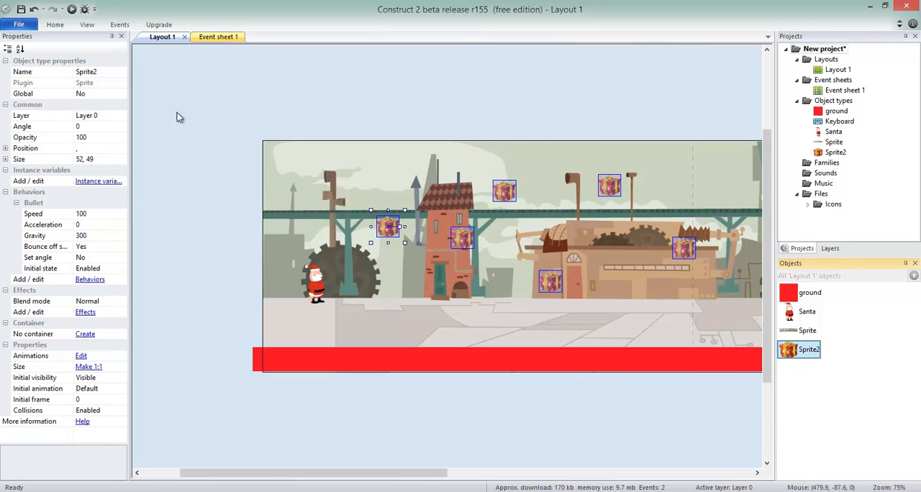
{"action": "left_click", "coordinate": [98, 282]}
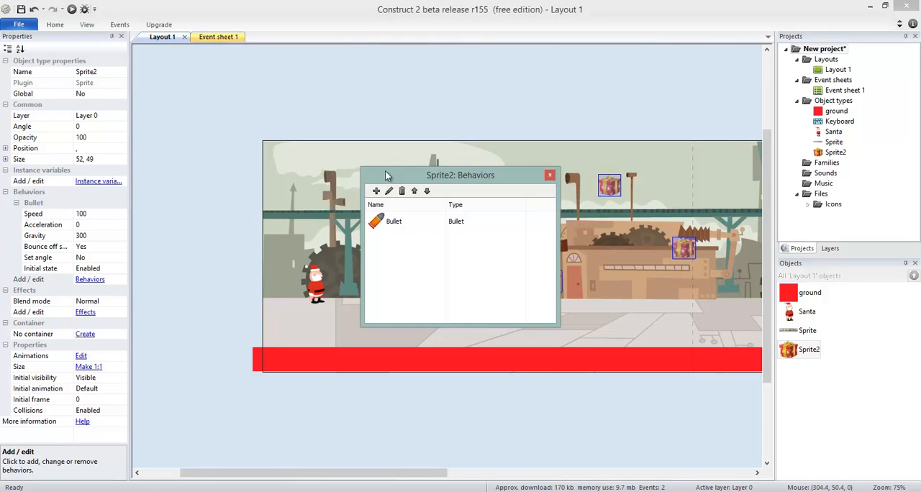
{"action": "left_click", "coordinate": [376, 192]}
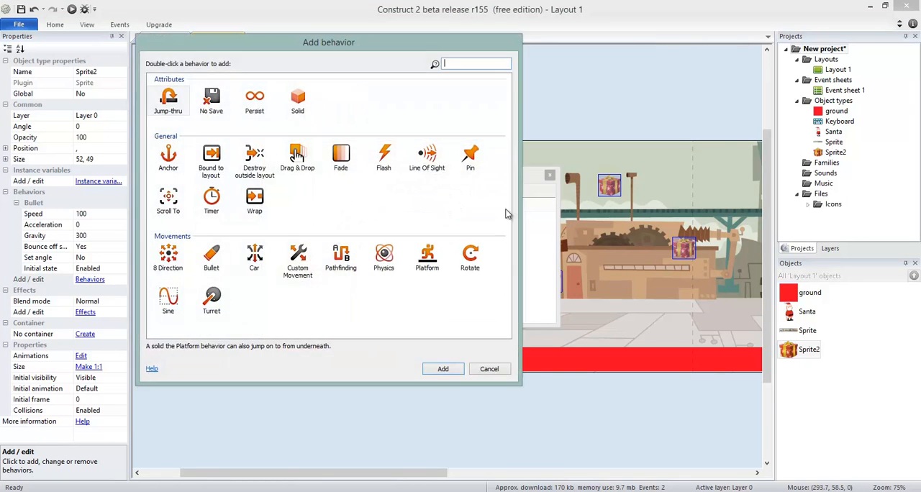
{"action": "double_click", "coordinate": [254, 199]}
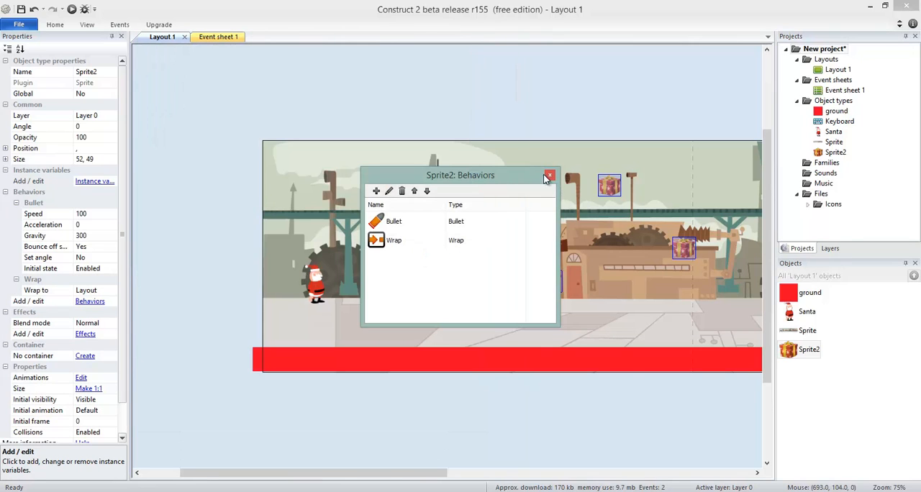
{"action": "left_click", "coordinate": [548, 175]}
{"action": "left_click", "coordinate": [475, 123]}
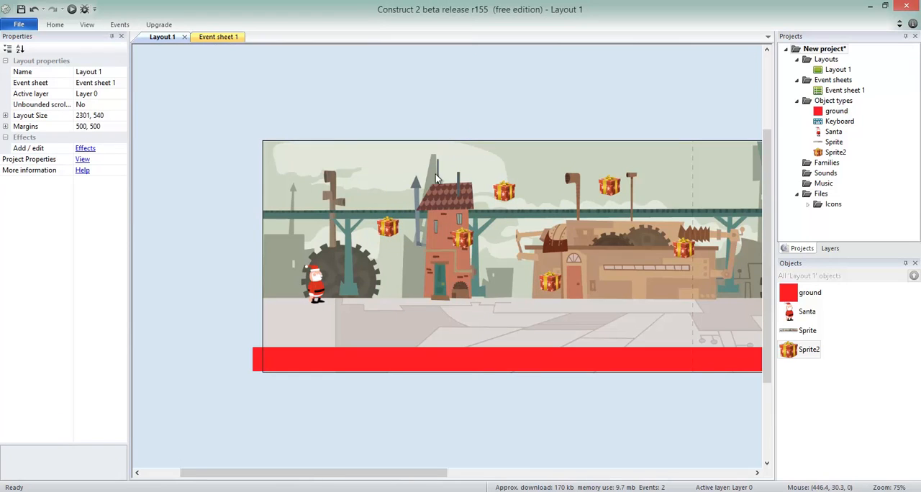
Move the gift nearest Santa up and to the left, to position 232, 169
{"action": "left_click", "coordinate": [389, 228]}
{"action": "left_click_drag", "start_coordinate": [390, 230], "coordinate": [271, 216]}
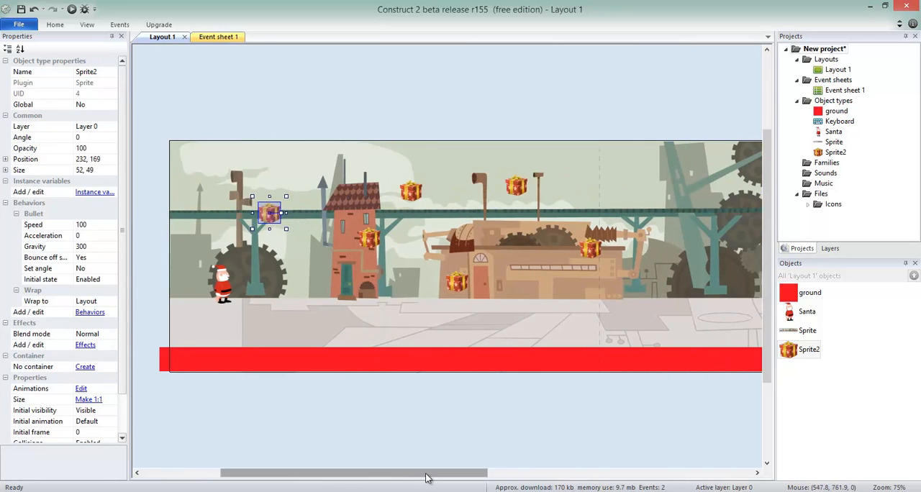
{"action": "left_click_drag", "start_coordinate": [425, 474], "coordinate": [389, 351]}
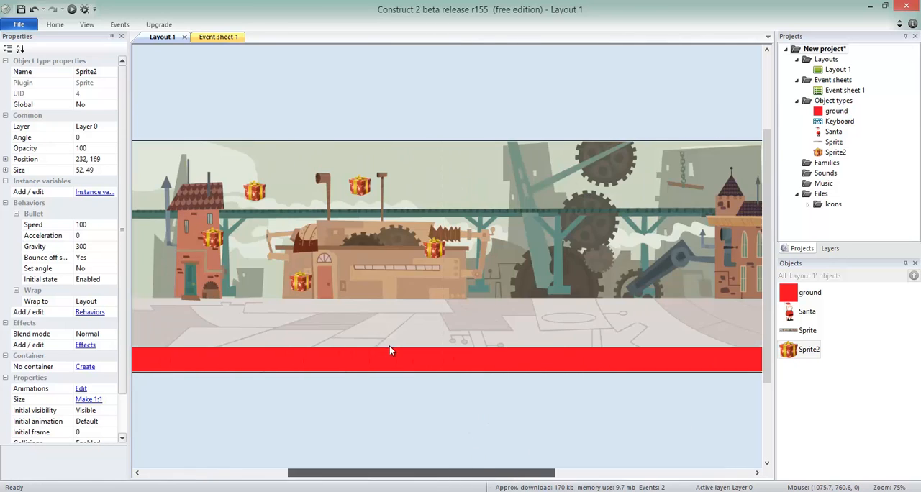
{"action": "left_click_drag", "start_coordinate": [421, 473], "coordinate": [312, 452]}
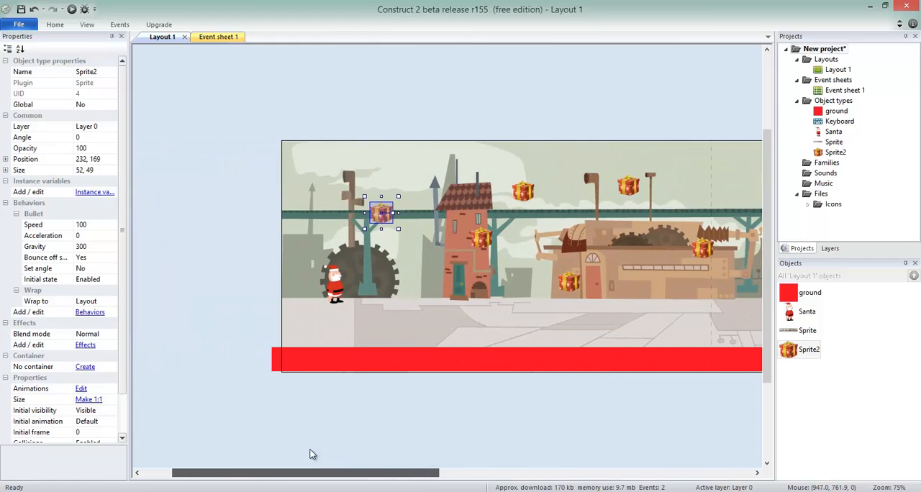
Stretch the ground sprite's left end farther beyond the layout's left edge, to a total width of 4702
{"action": "left_click", "coordinate": [269, 362]}
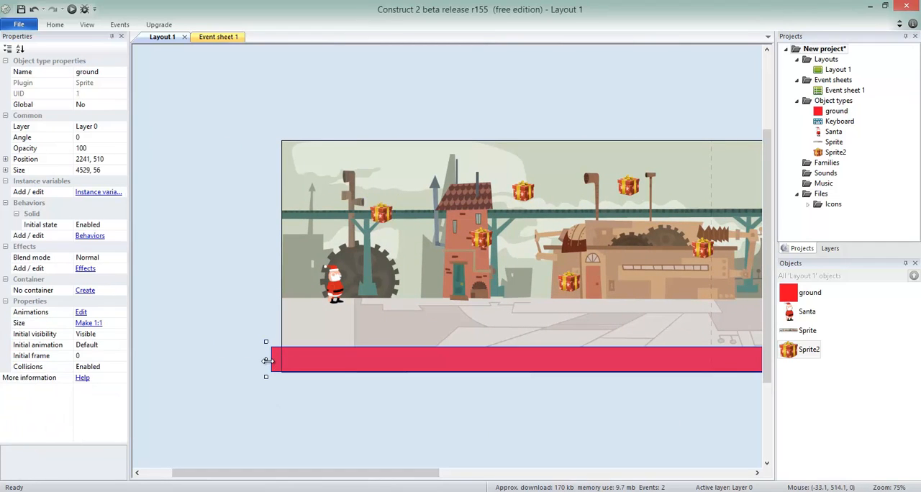
{"action": "left_click_drag", "start_coordinate": [268, 360], "coordinate": [180, 360]}
{"action": "left_click_drag", "start_coordinate": [328, 475], "coordinate": [255, 418]}
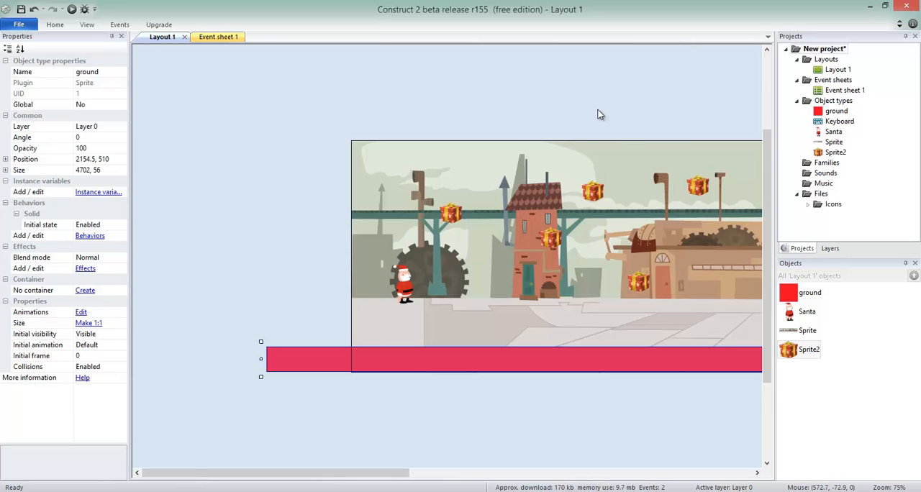
Reposition Santa slightly higher above the ground at 149, 276, and open Event sheet 1
{"action": "left_click_drag", "start_coordinate": [355, 472], "coordinate": [433, 473]}
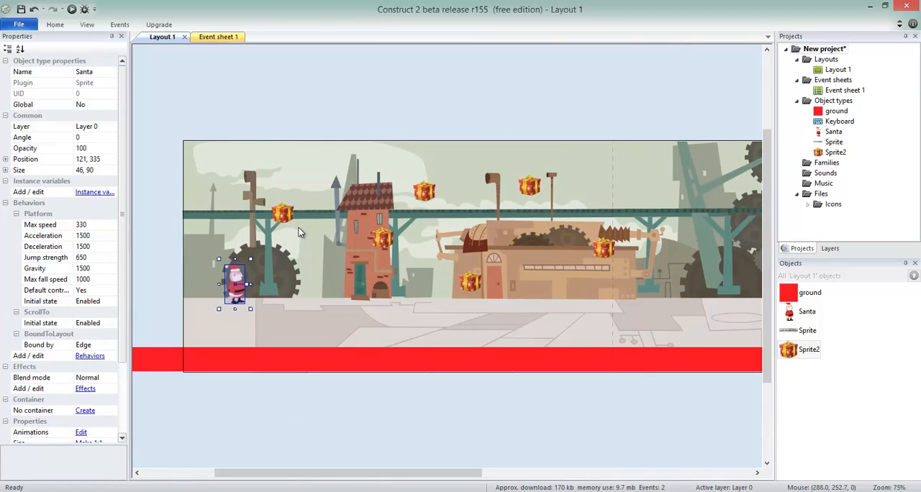
{"action": "left_click", "coordinate": [284, 214]}
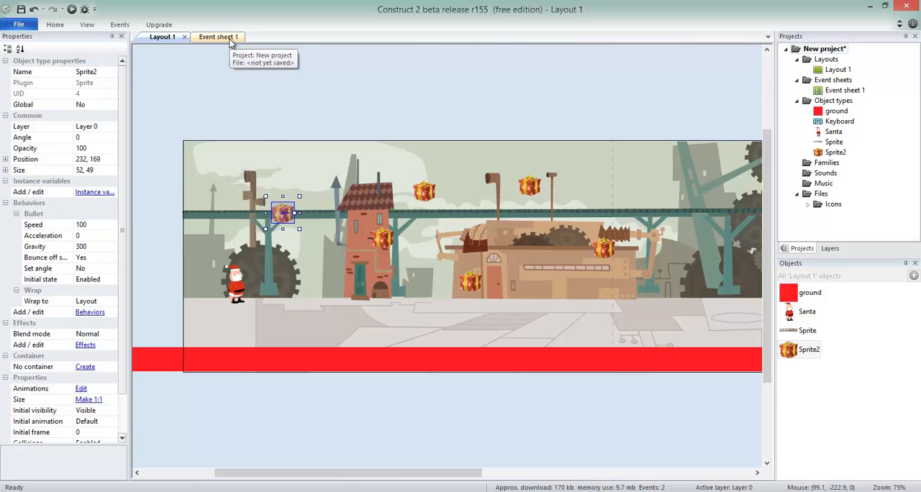
{"action": "left_click", "coordinate": [250, 275]}
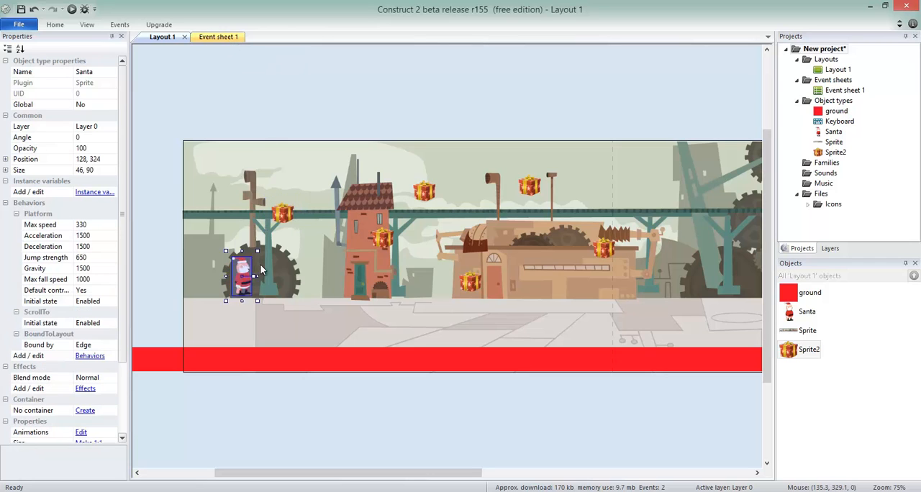
{"action": "mouse_move", "coordinate": [261, 270]}
{"action": "left_mouse_down"}
{"action": "mouse_move", "coordinate": [281, 229]}
{"action": "mouse_move", "coordinate": [246, 277]}
{"action": "left_mouse_up"}
{"action": "left_click", "coordinate": [218, 37]}
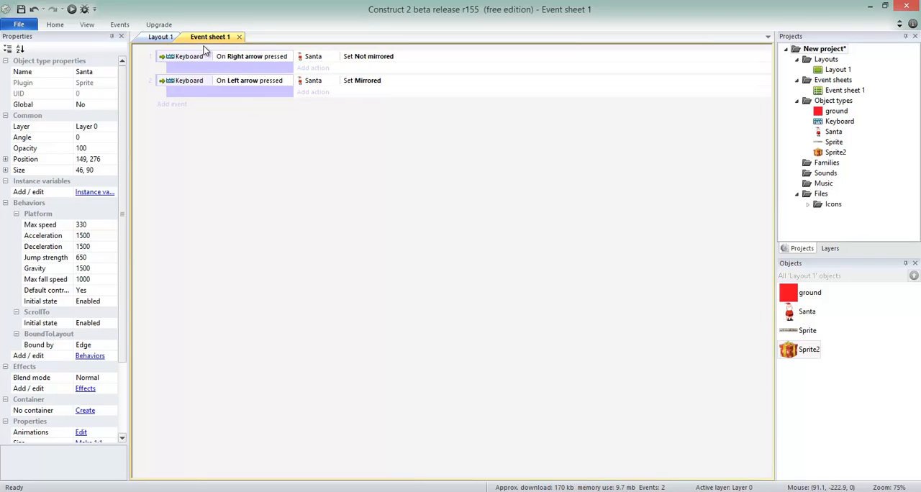
Add a global number variable named lives with an initial value of 3 to the event sheet, and recheck its settings
{"action": "right_click", "coordinate": [204, 47]}
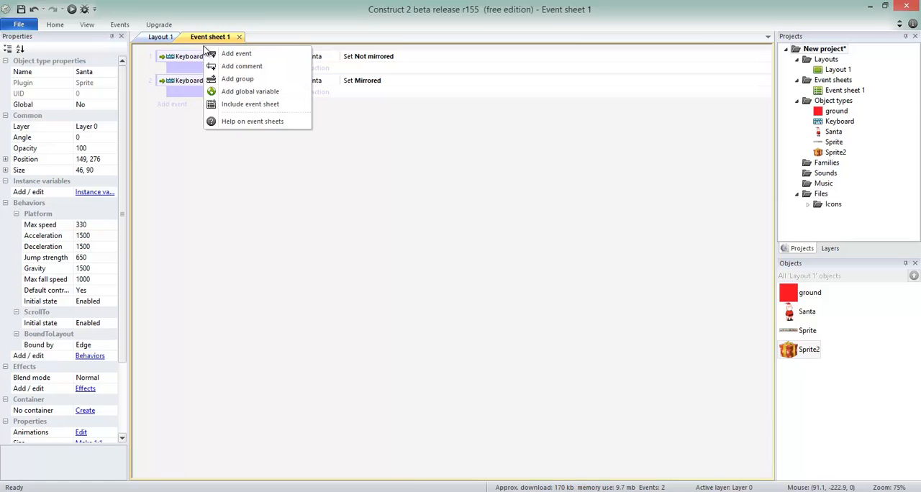
{"action": "left_click", "coordinate": [244, 92]}
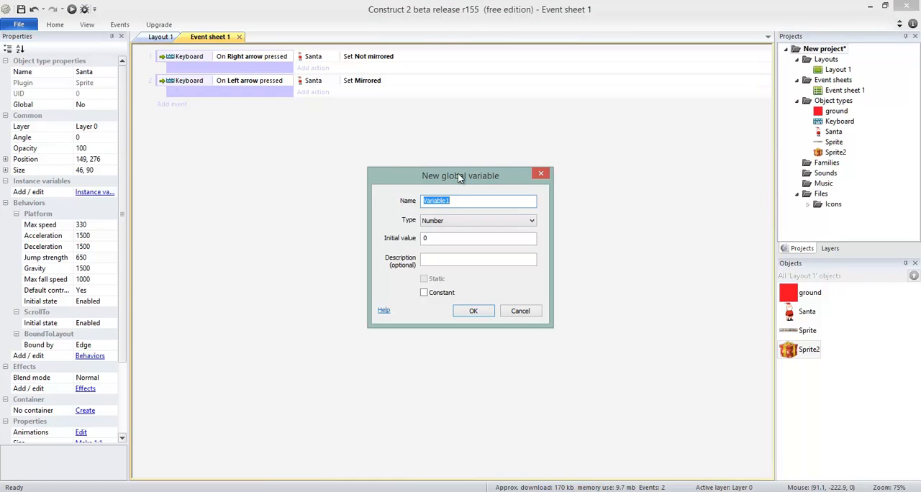
{"action": "type", "text": "lives"}
{"action": "double_click", "coordinate": [472, 238]}
{"action": "type", "text": "3"}
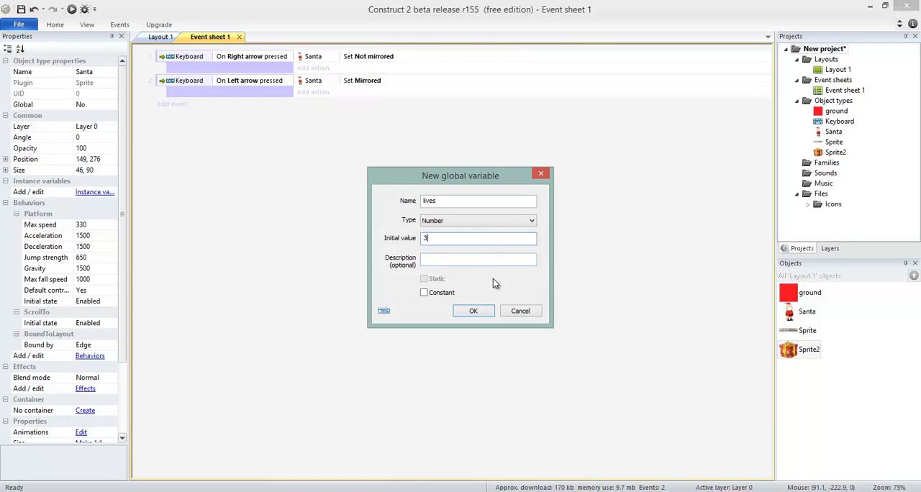
{"action": "left_click", "coordinate": [473, 311]}
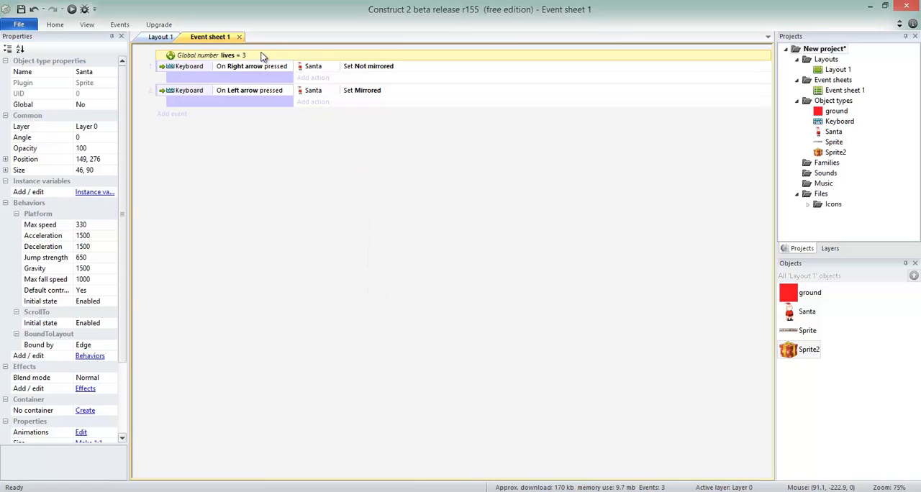
{"action": "double_click", "coordinate": [238, 59]}
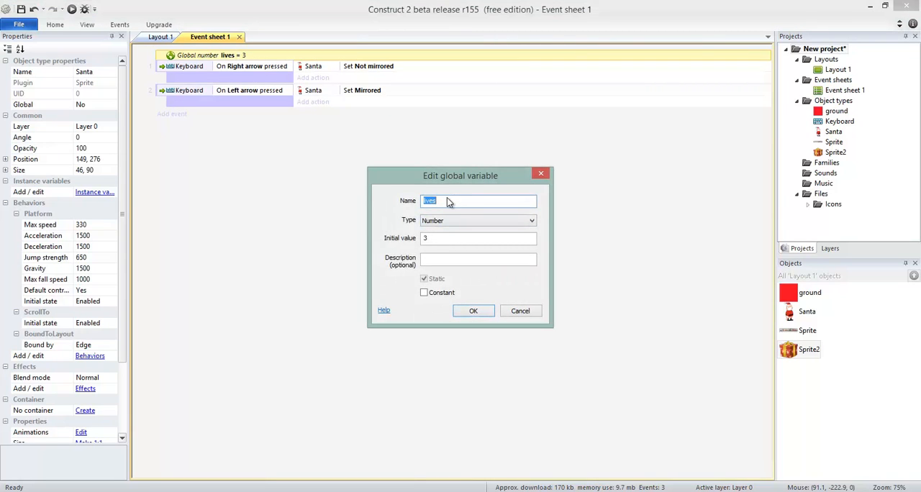
{"action": "left_click", "coordinate": [480, 311]}
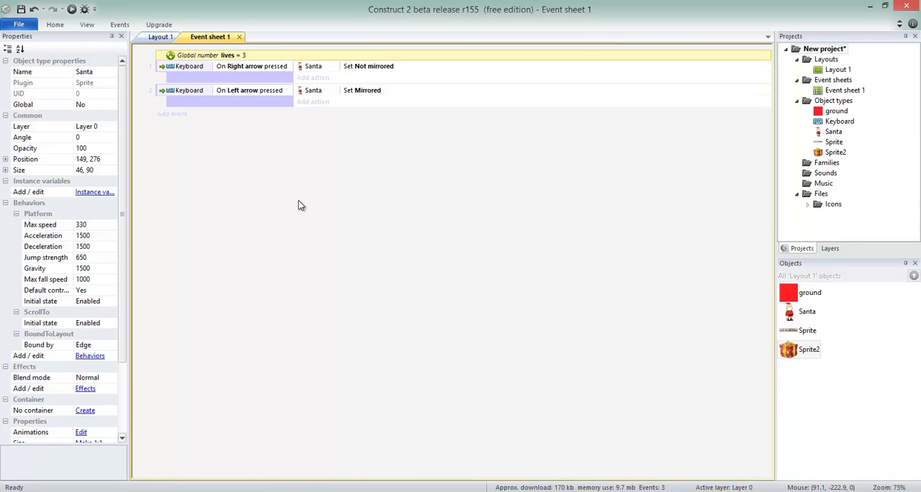